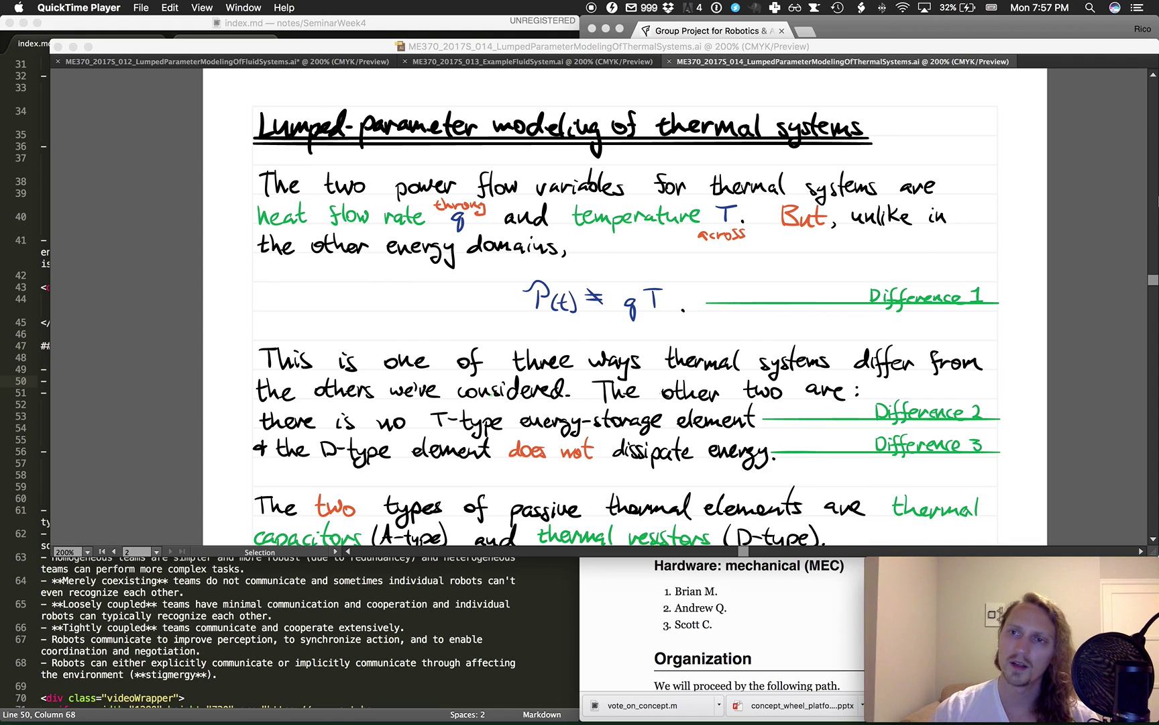
Hide the layer holding the prepared equation and Difference labels, and set the brush to blue
left_click(989, 123)
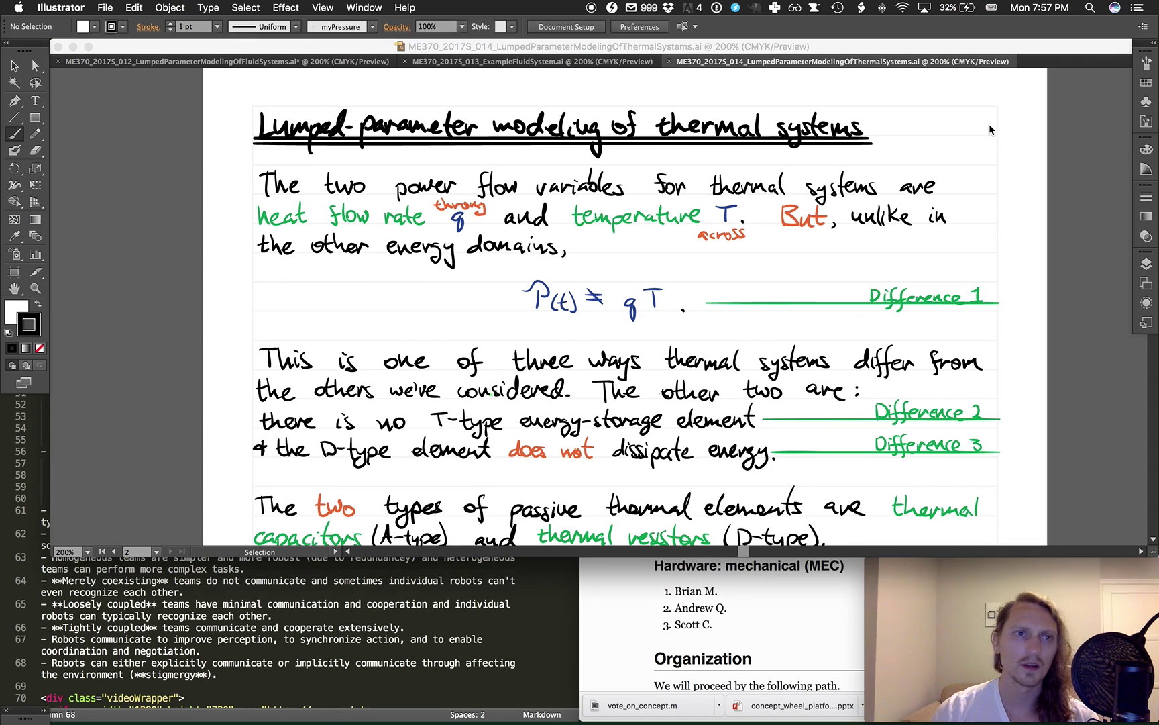
left_click(1148, 263)
left_click(977, 300)
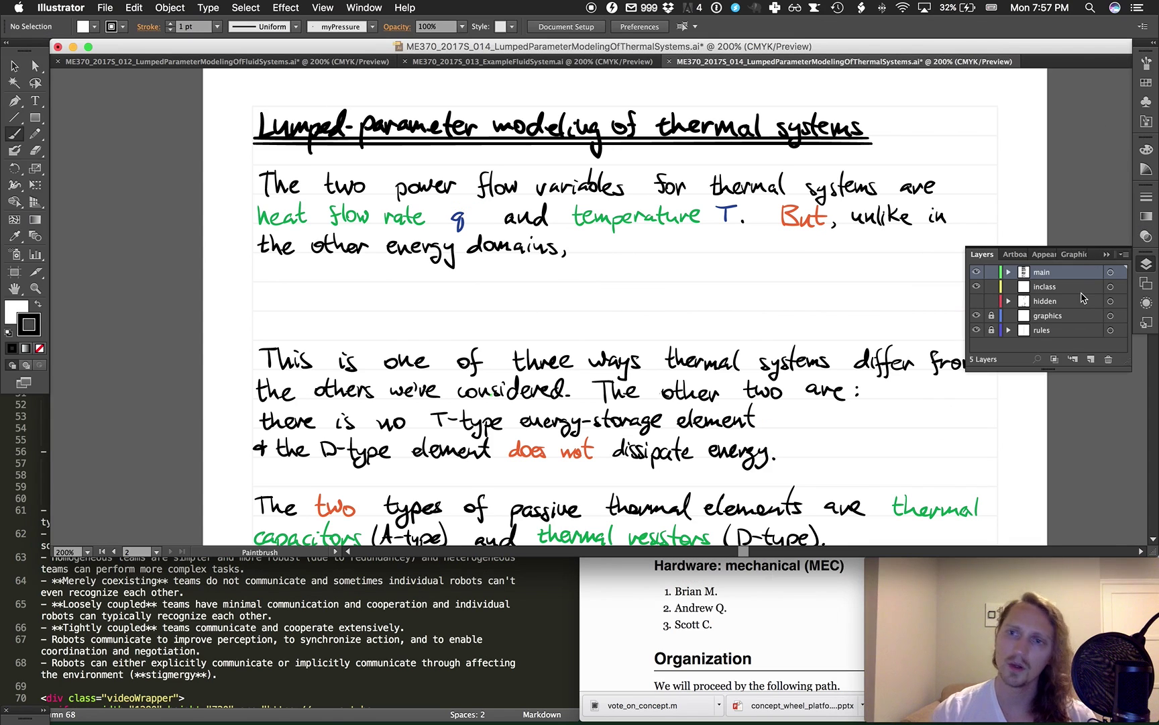
left_click(1078, 288)
left_click(839, 255)
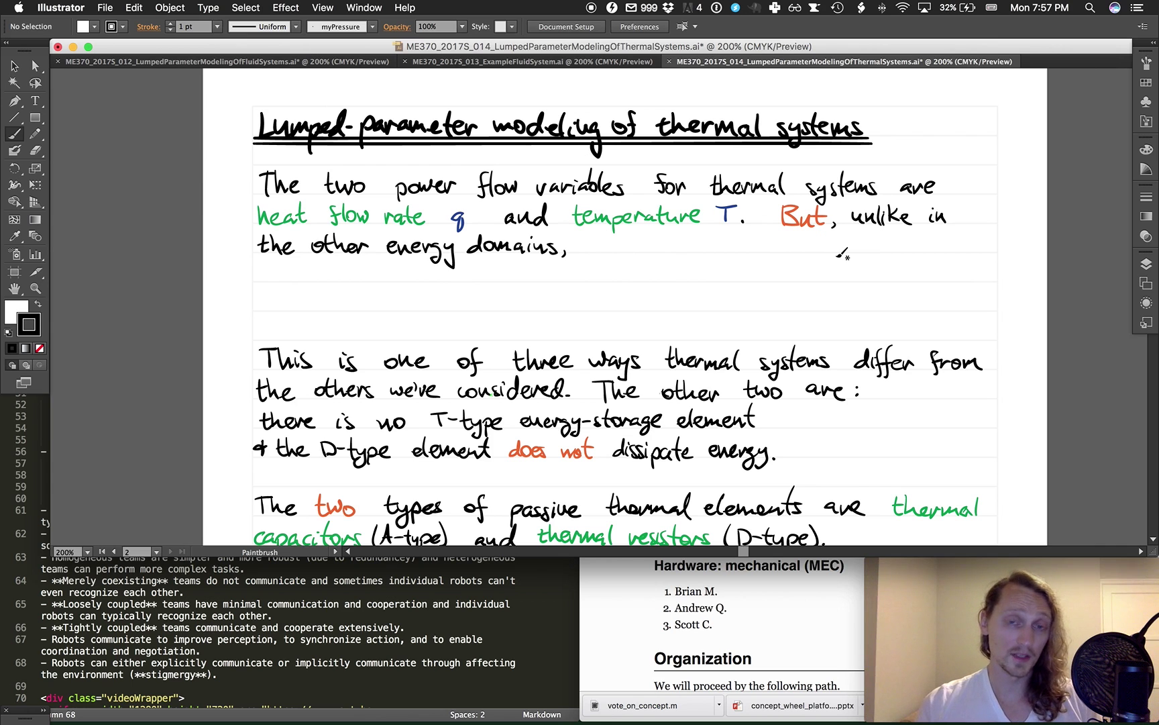
key("2")
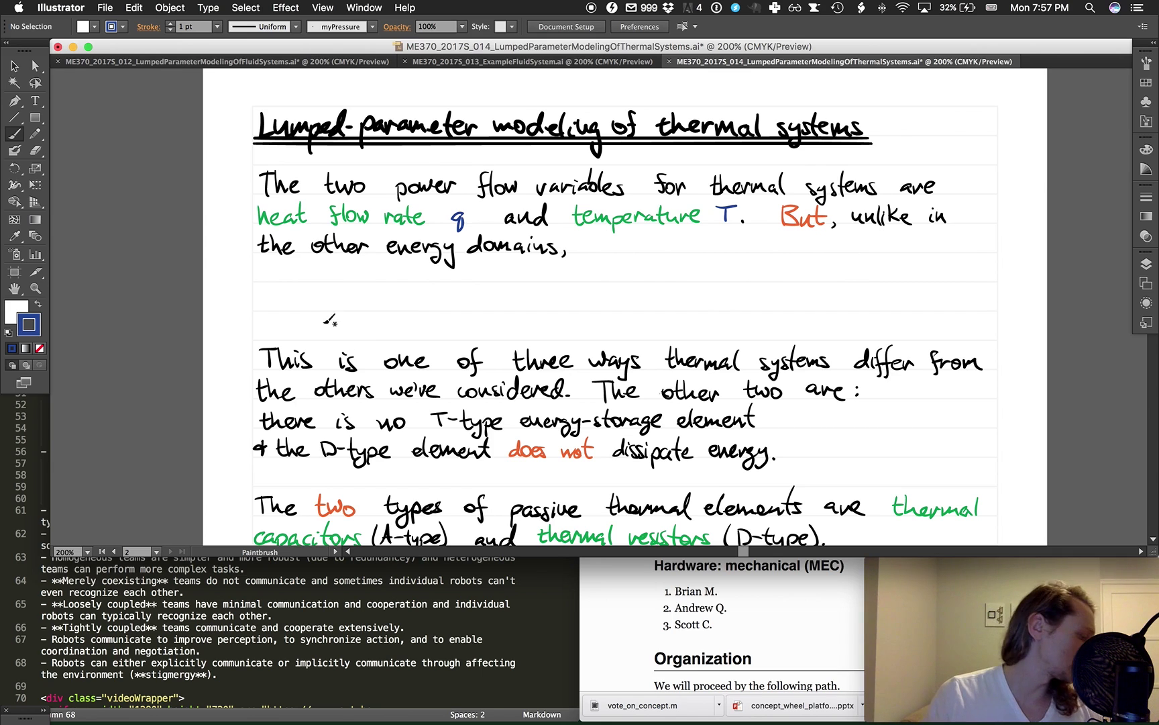
Handwrite P(t) ≠ qT in blue on the blank line
mouse_move(494, 305)
left_mouse_down()
mouse_move(494, 293)
mouse_move(510, 292)
mouse_move(517, 312)
mouse_move(540, 298)
mouse_move(544, 312)
left_mouse_up()
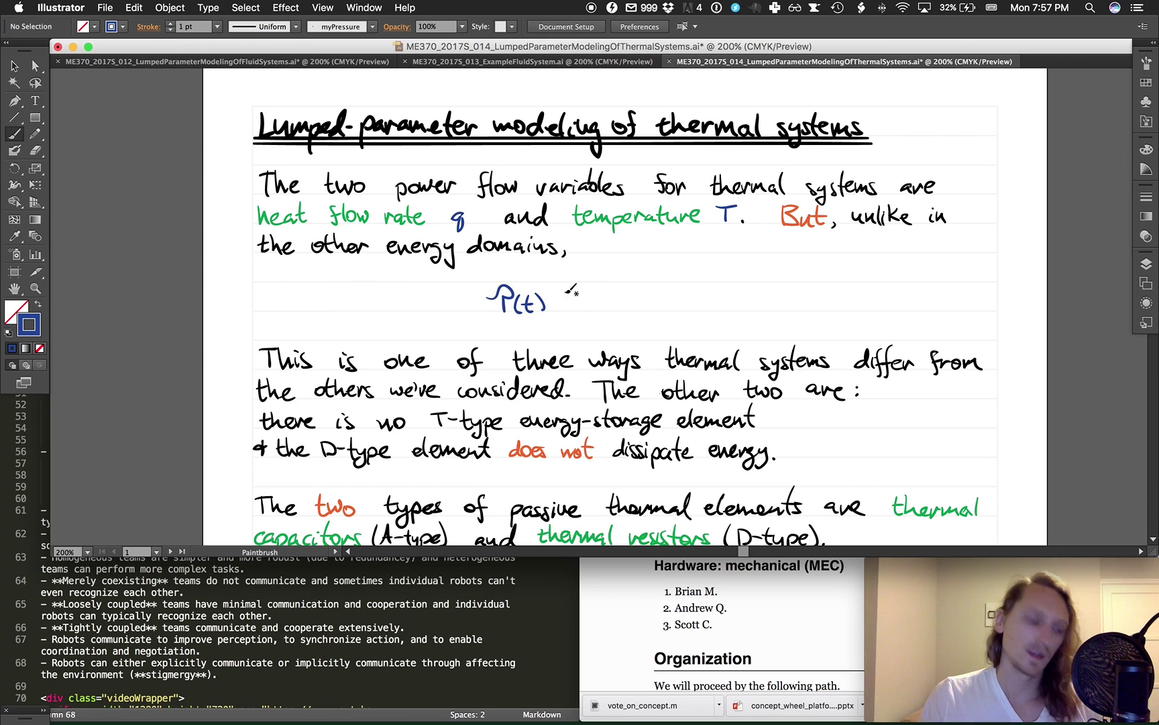
mouse_move(555, 296)
left_mouse_down()
mouse_move(574, 295)
mouse_move(562, 311)
left_mouse_up()
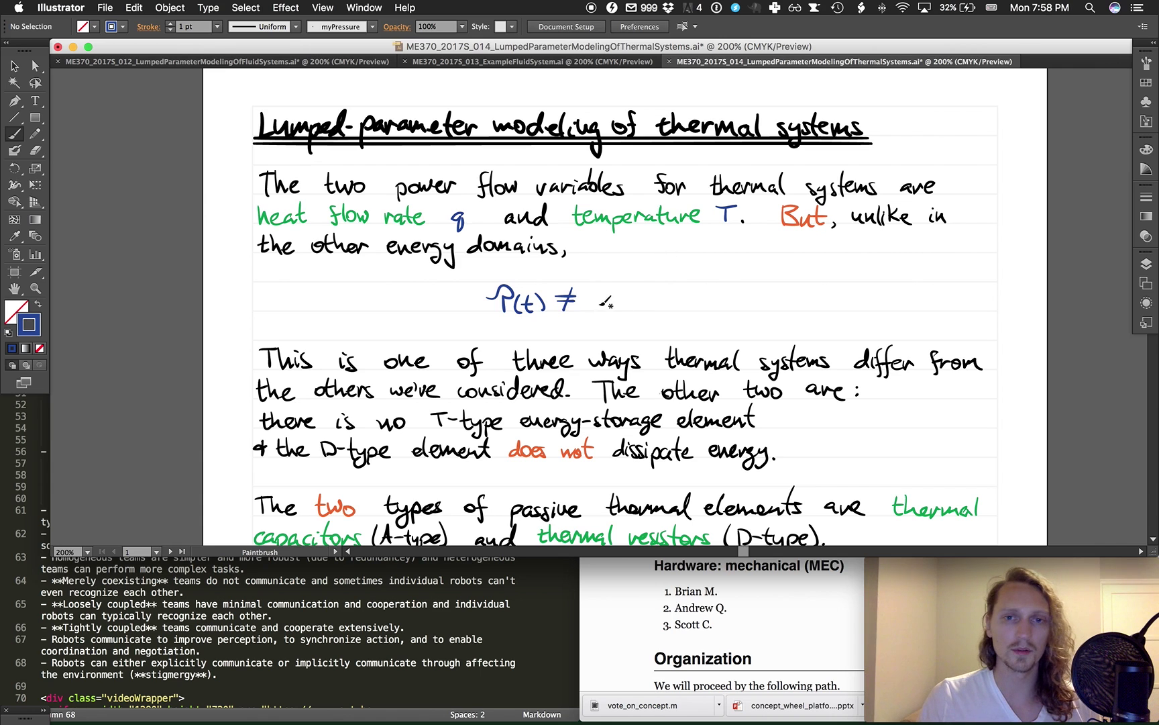
left_click_drag(600, 301, 599, 319)
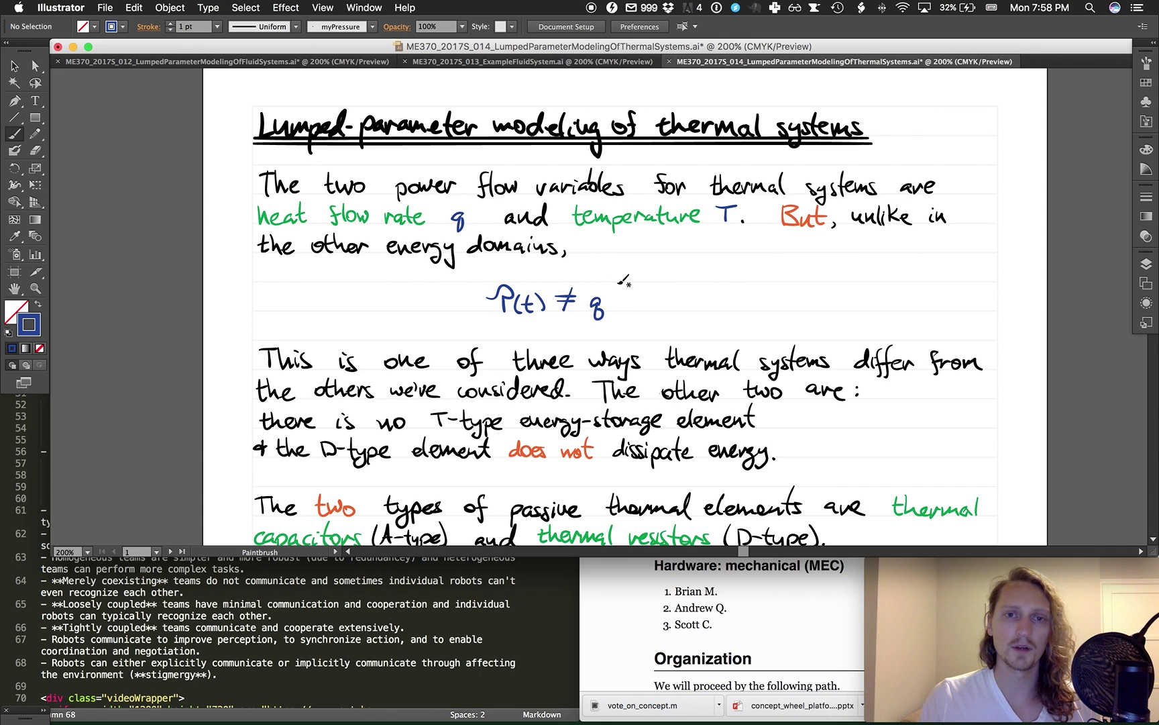
mouse_move(607, 290)
left_mouse_down()
mouse_move(630, 288)
mouse_move(618, 307)
left_mouse_up()
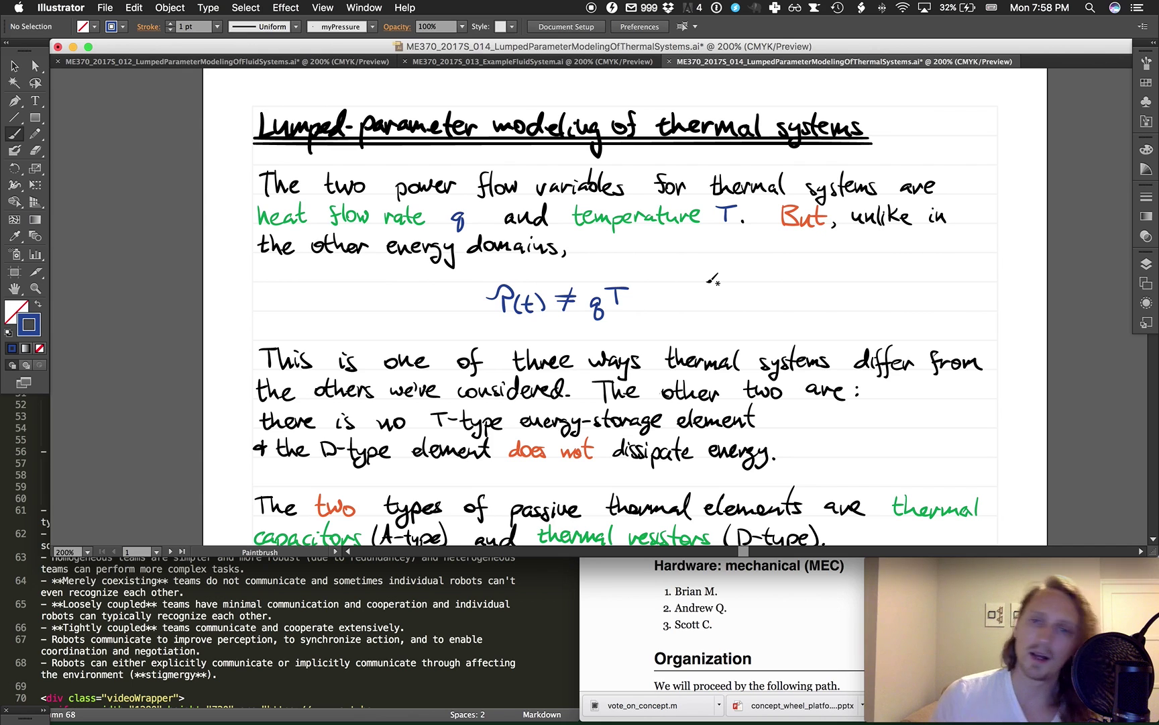
In green, add a period, a long line after the equation, and the label Difference 1
key("g")
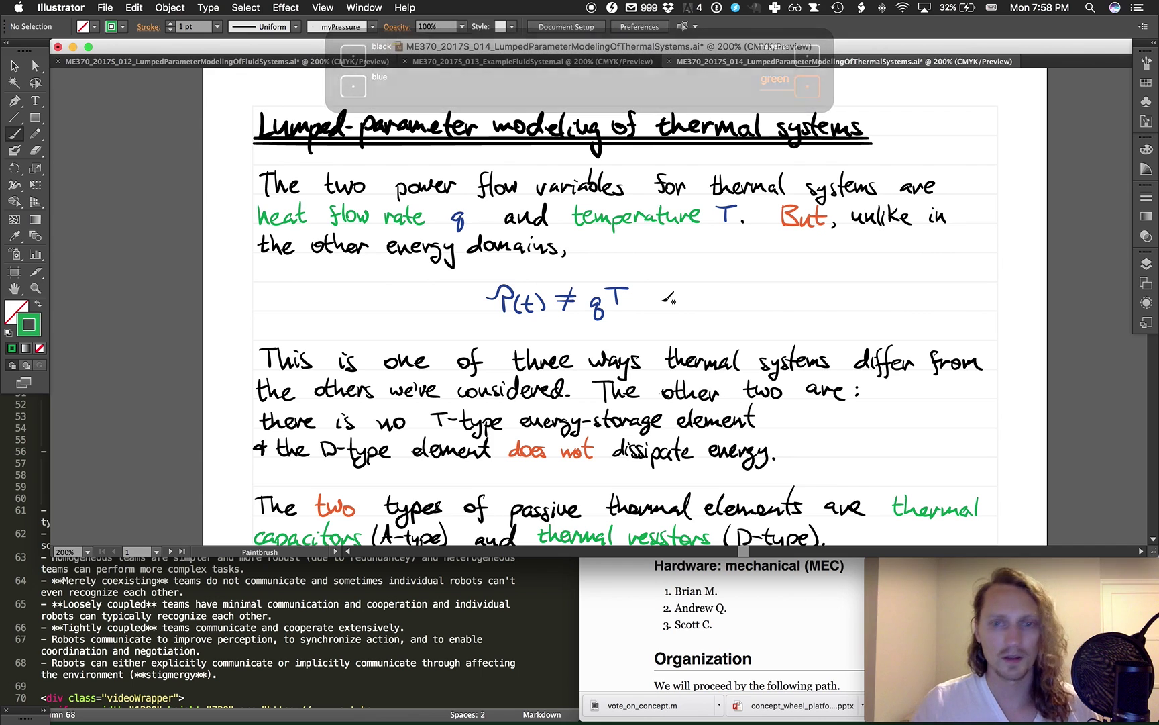
left_click(652, 309)
left_click_drag(671, 297, 991, 296)
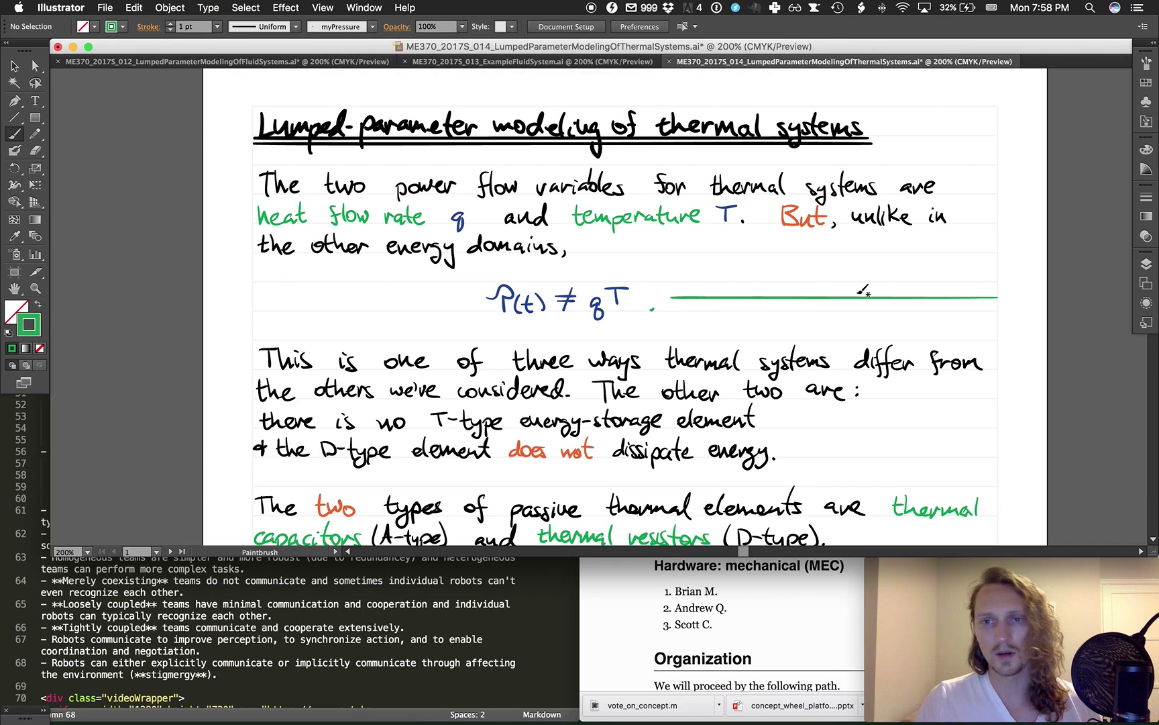
mouse_move(847, 277)
left_mouse_down()
mouse_move(847, 295)
mouse_move(884, 271)
mouse_move(890, 288)
mouse_move(971, 277)
mouse_move(969, 296)
left_mouse_up()
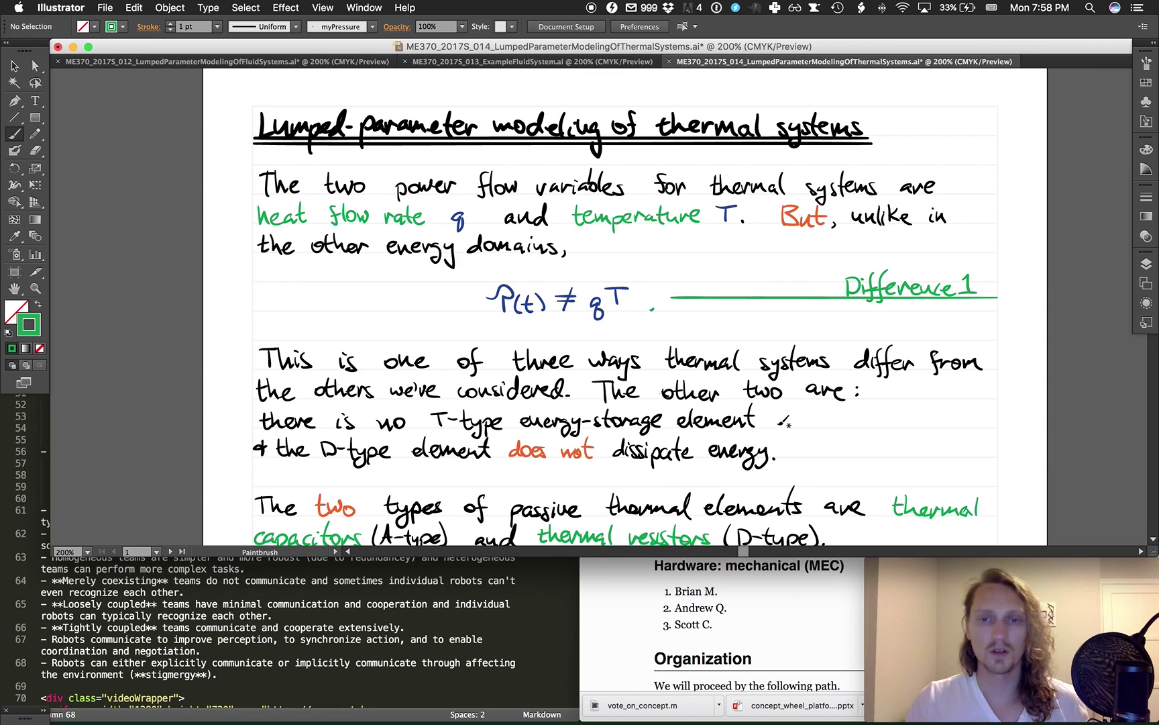
Draw green lines labelled Difference2 and Difference3 after the 'element' and 'dissipate energy' sentences
left_click_drag(764, 424, 998, 425)
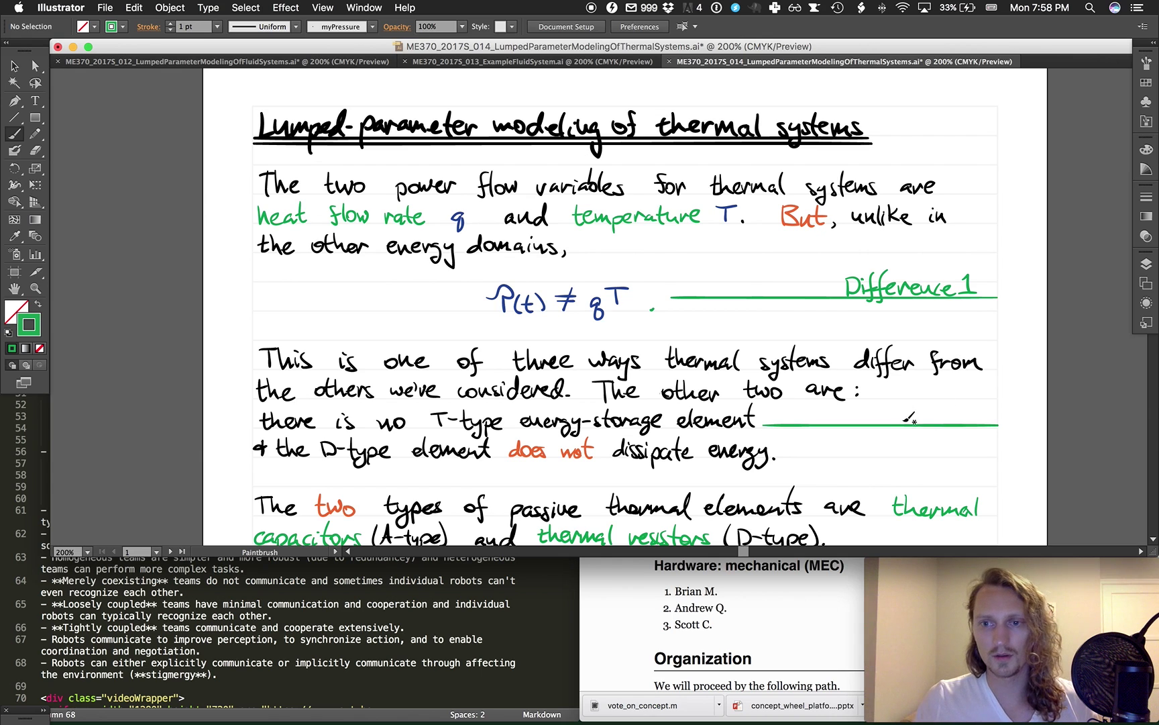
mouse_move(900, 405)
left_mouse_down()
mouse_move(900, 422)
mouse_move(939, 407)
mouse_move(1021, 421)
left_mouse_up()
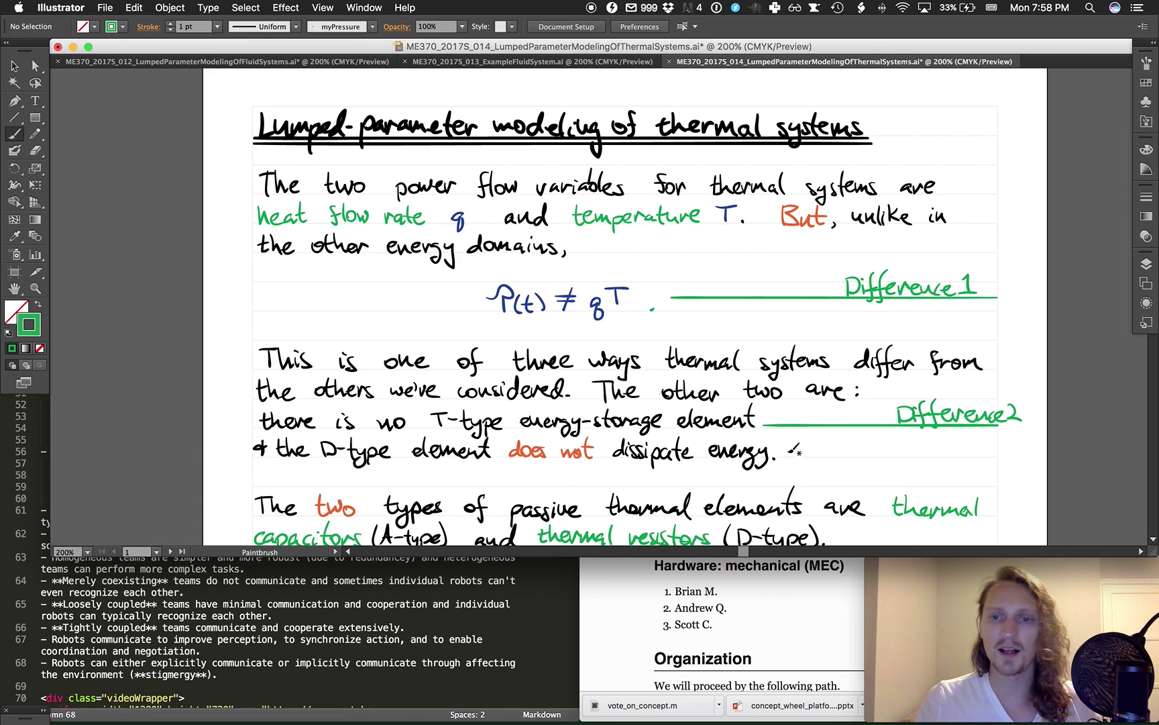
left_click_drag(780, 452, 1011, 451)
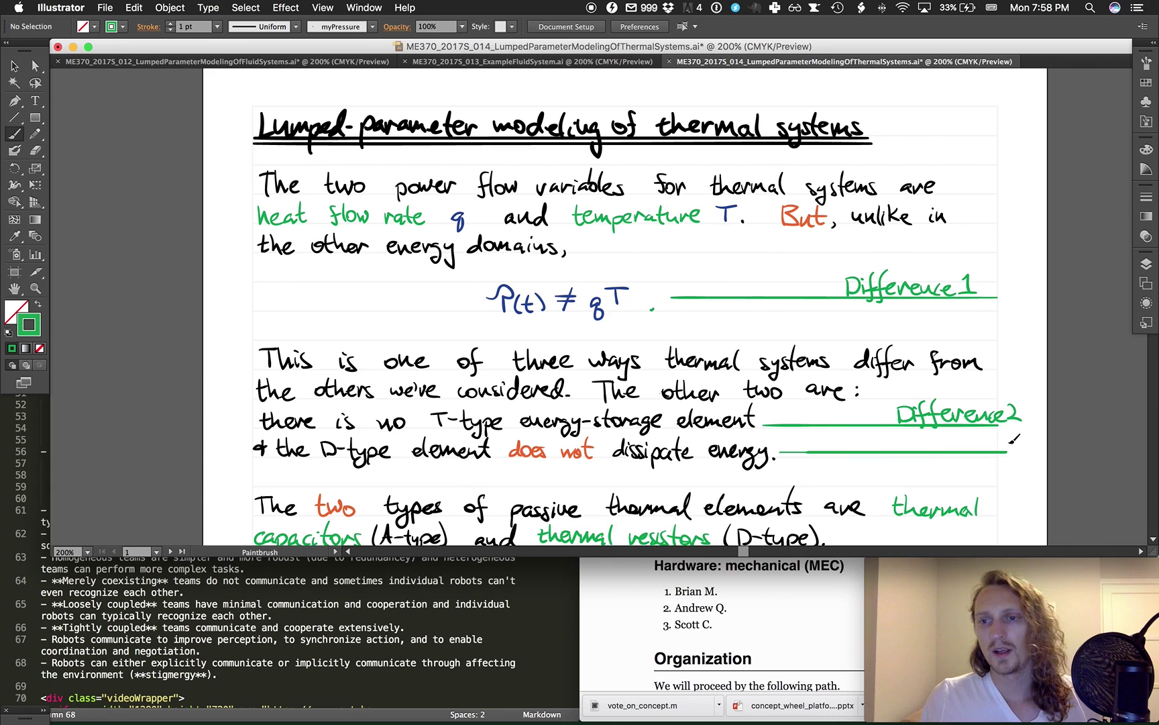
key("cmd+z")
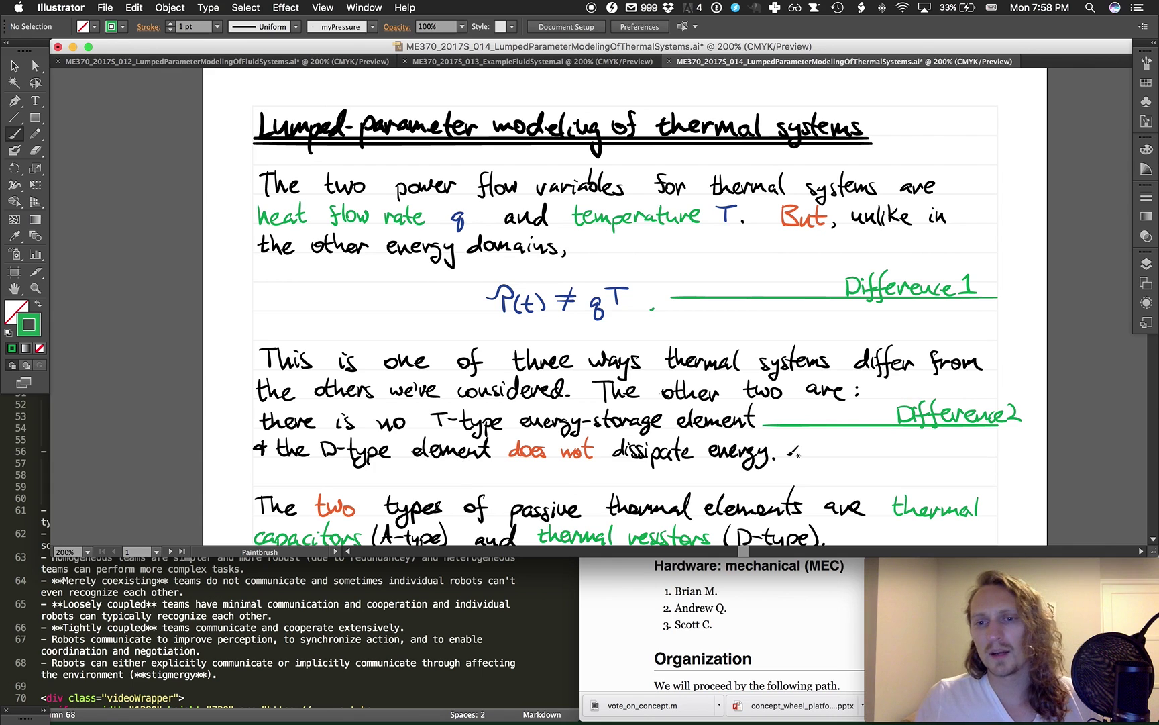
left_click_drag(782, 455, 1001, 448)
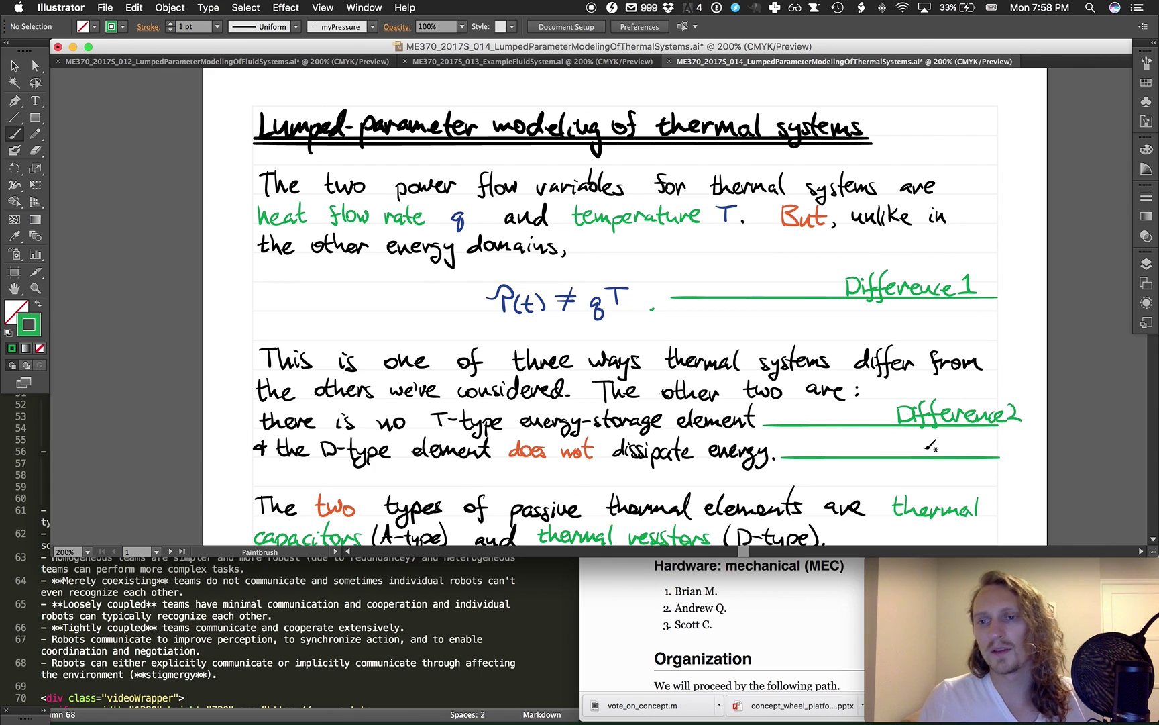
left_click_drag(897, 438, 897, 457)
mouse_move(897, 438)
left_mouse_down()
mouse_move(914, 442)
mouse_move(902, 457)
mouse_move(921, 457)
left_mouse_up()
mouse_move(934, 438)
left_mouse_down()
mouse_move(932, 454)
mouse_move(942, 445)
mouse_move(1006, 454)
left_mouse_up()
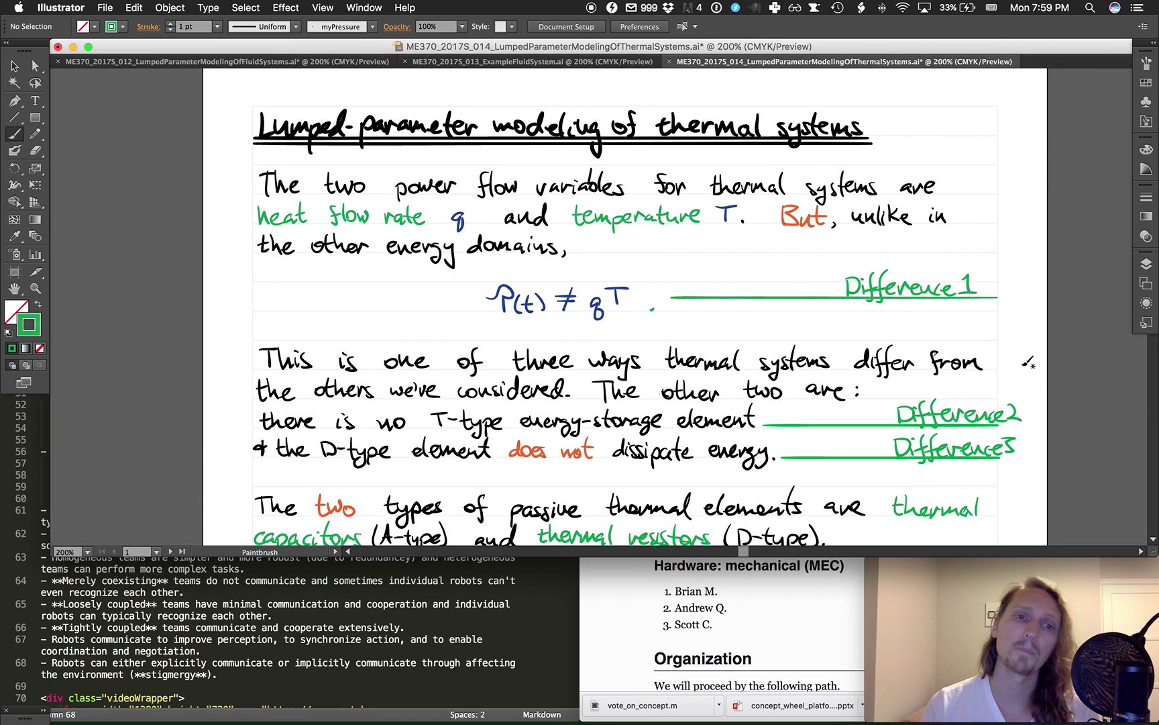
Write Ṫ = 1/C q in blue inside the orange box below the thermal capacitors sentence
scroll(1028, 362, "down", 3)
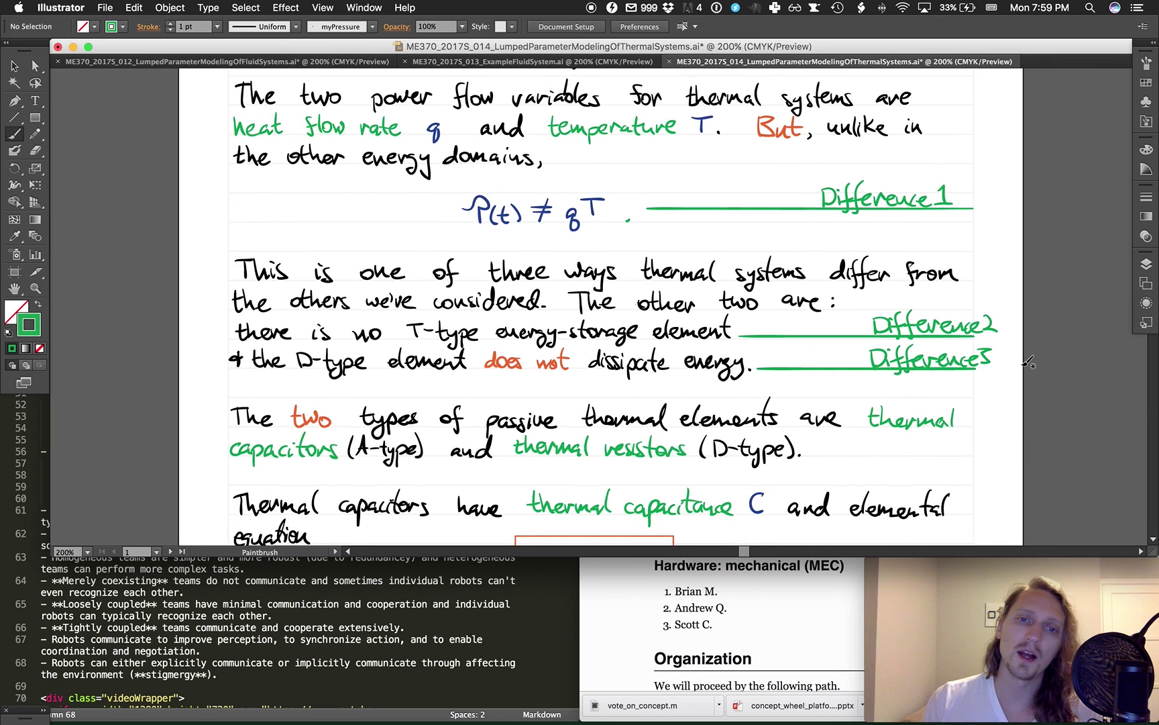
scroll(1028, 363, "down", 1)
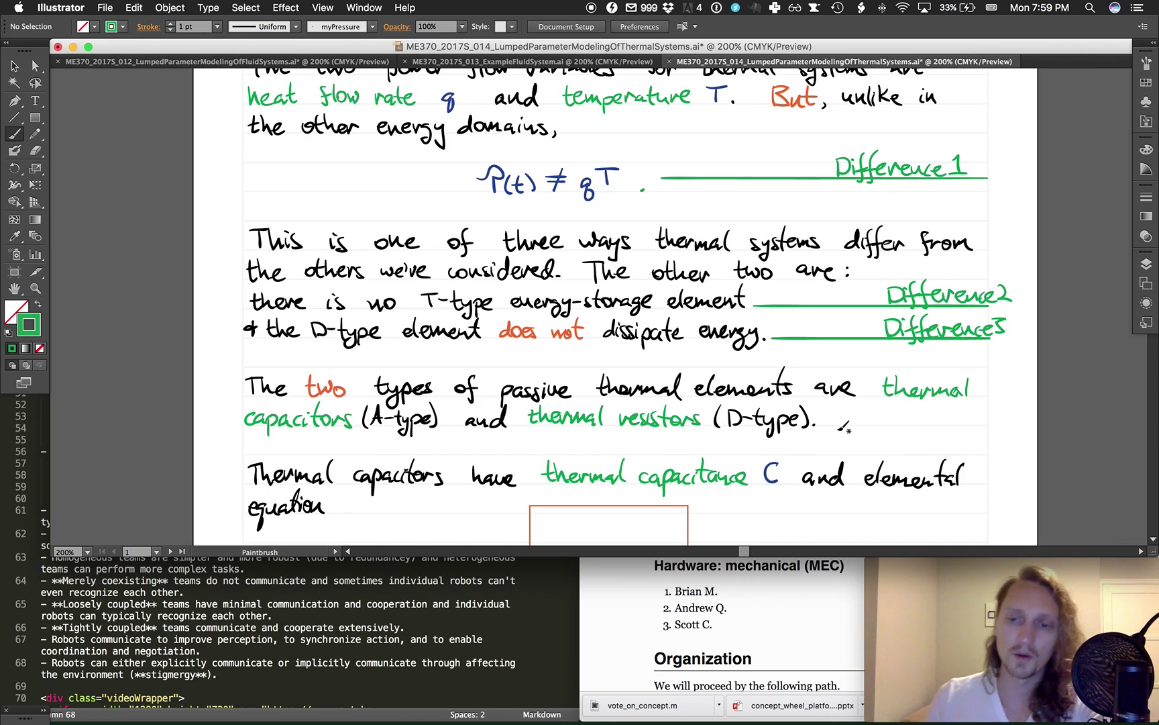
scroll(843, 428, "down", 3)
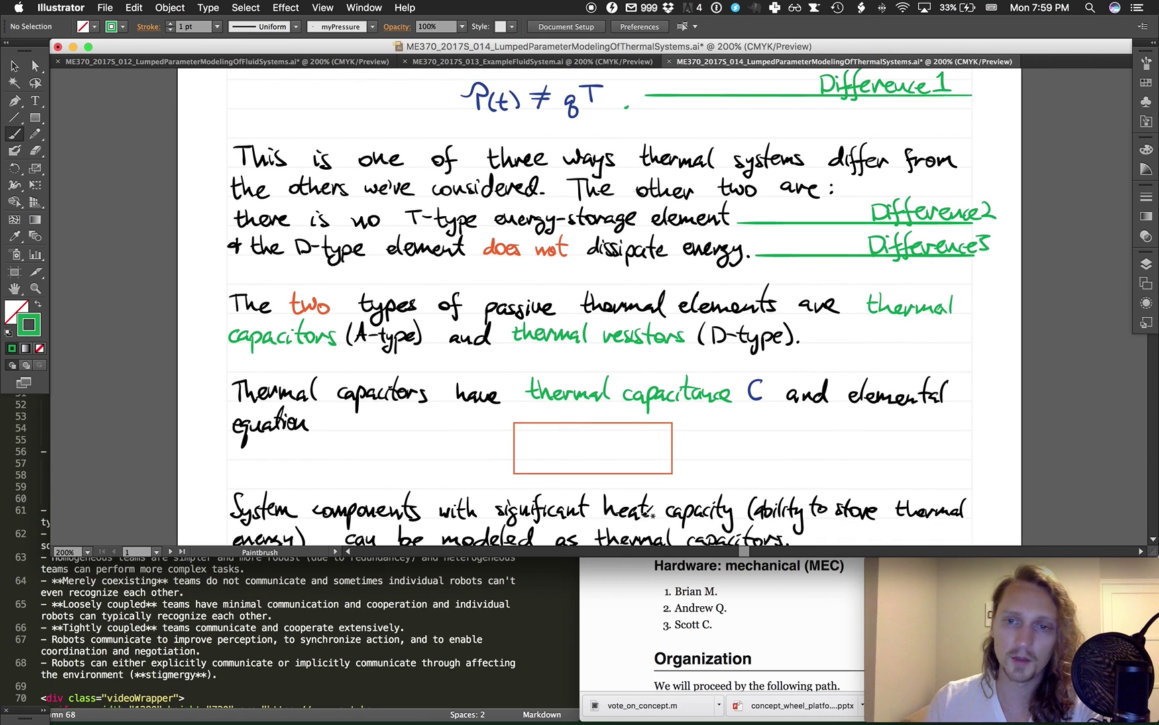
key("2")
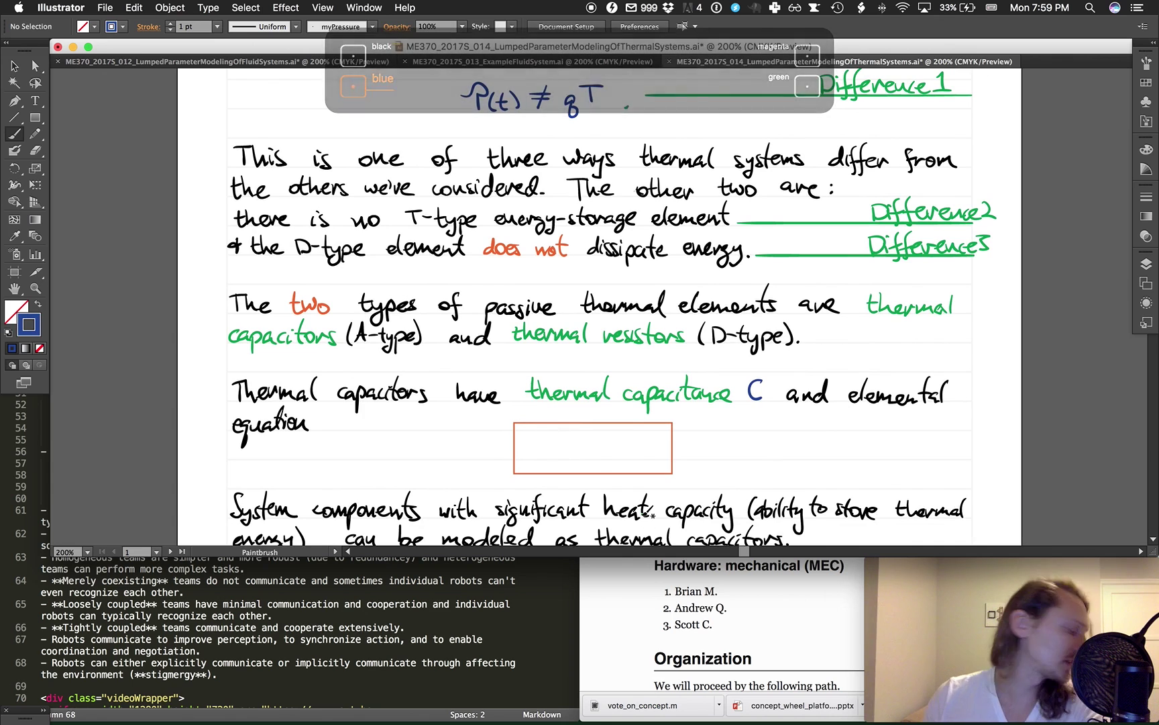
mouse_move(538, 443)
left_mouse_down()
mouse_move(537, 459)
mouse_move(552, 438)
mouse_move(579, 441)
left_mouse_up()
left_click(534, 433)
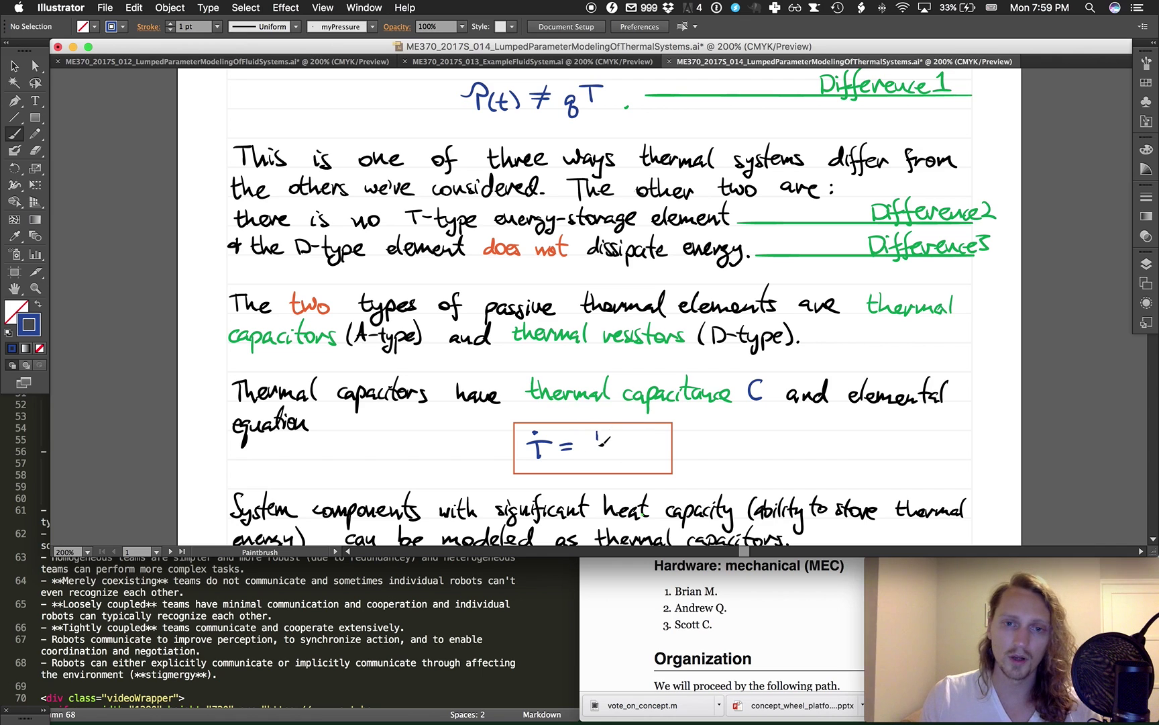
left_click_drag(597, 432, 598, 446)
mouse_move(588, 448)
left_mouse_down()
mouse_move(618, 458)
mouse_move(634, 448)
mouse_move(629, 462)
left_mouse_up()
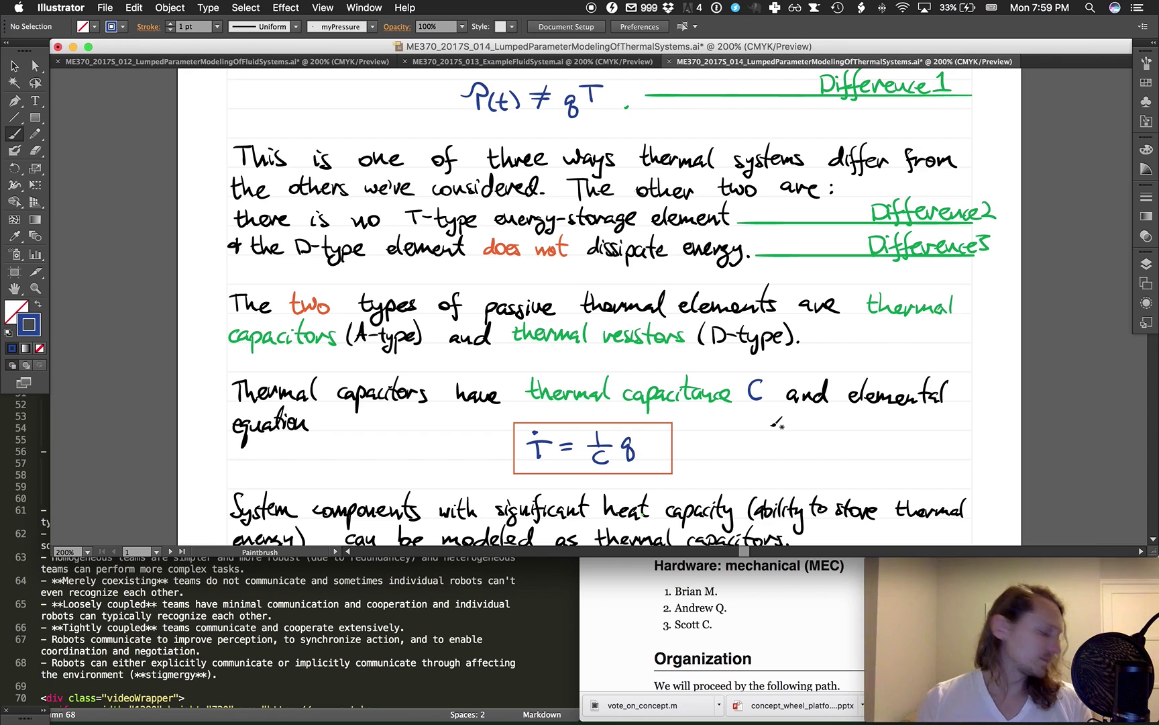
End the boxed equation with a black period and touch up the dot over T
key("1")
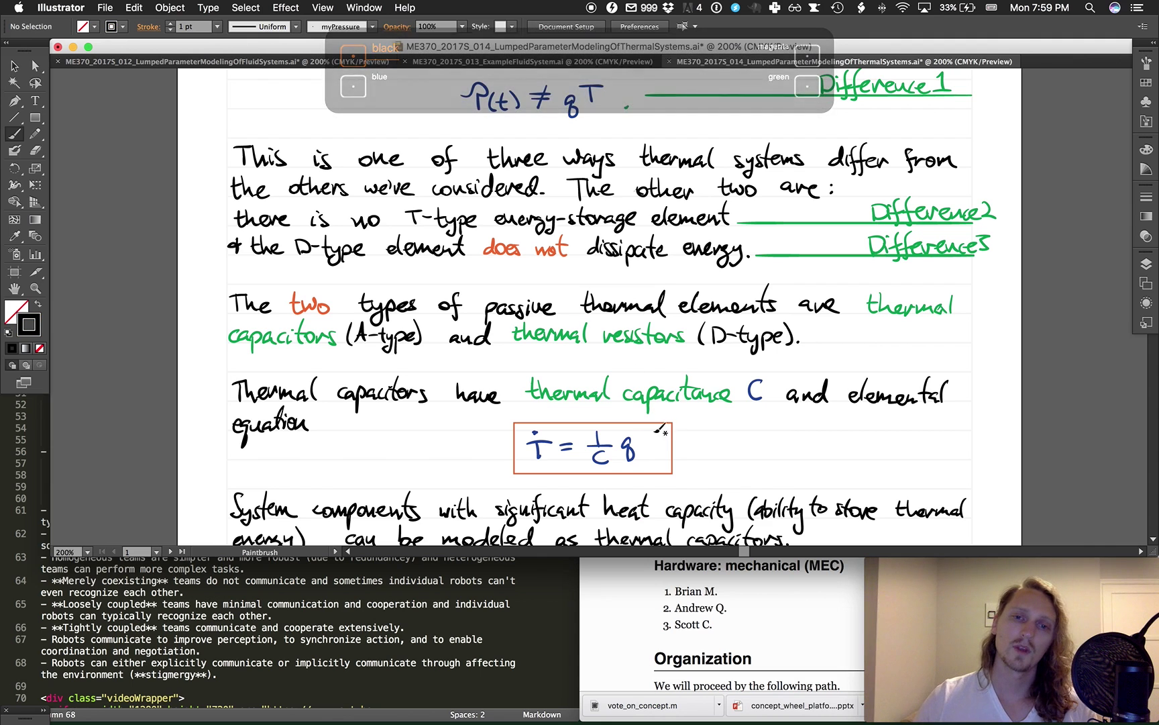
left_click(658, 450)
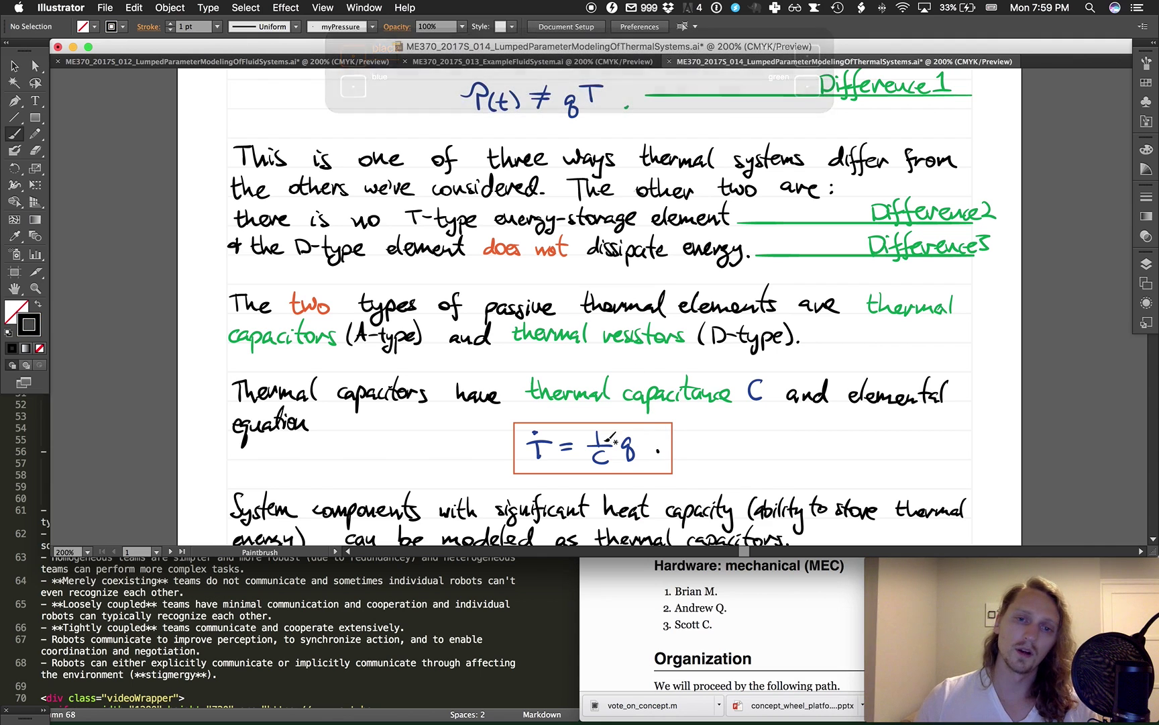
left_click(535, 433)
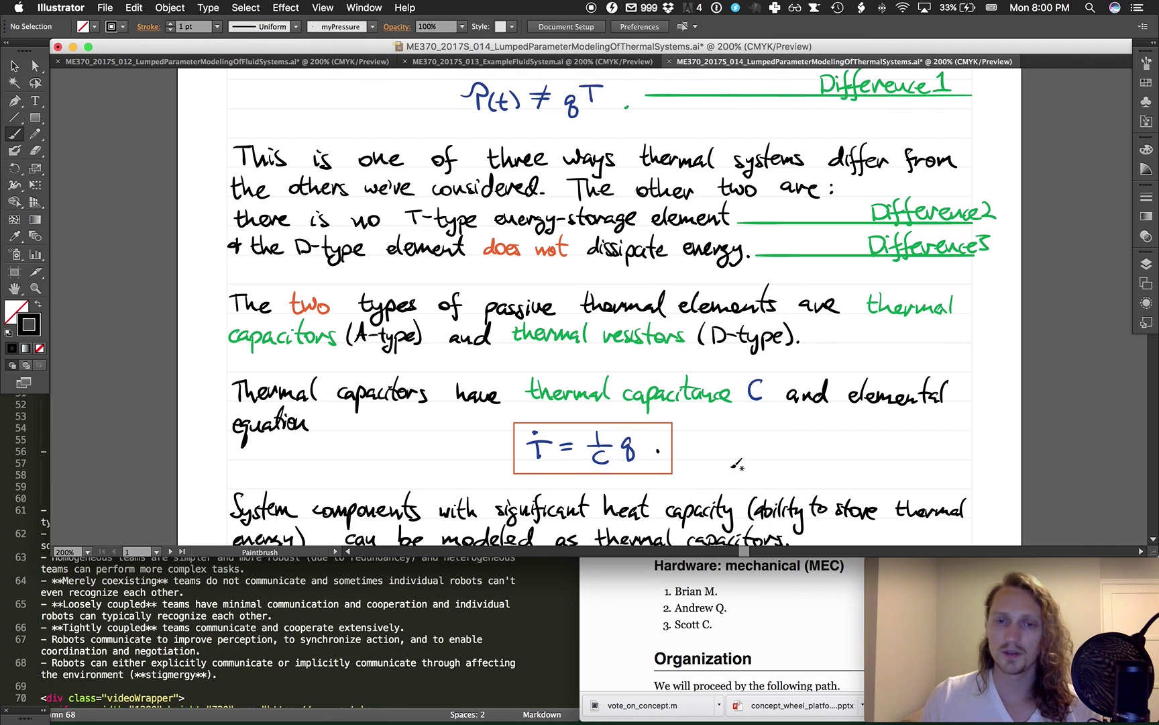
Scroll down past the boxed capacitor equation toward the thermal resistor sentence
scroll(750, 463, "down", 5)
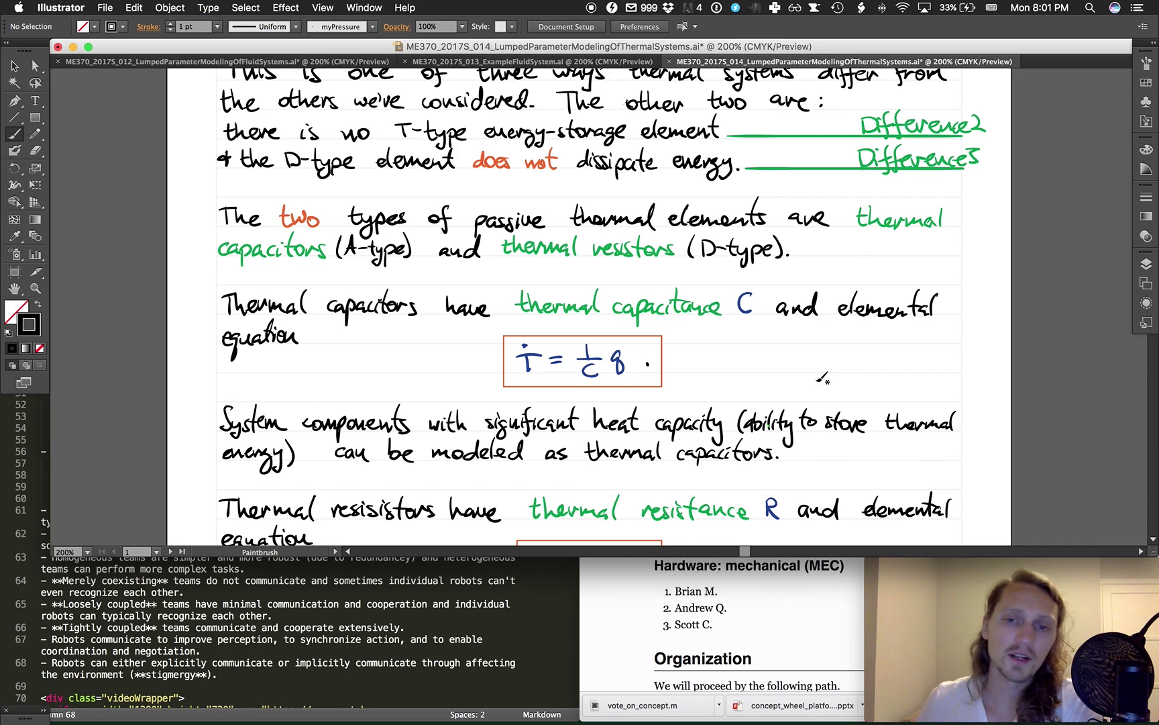
Handwrite T = Rq in blue inside the thermal resistor's empty red box
scroll(819, 379, "down", 3)
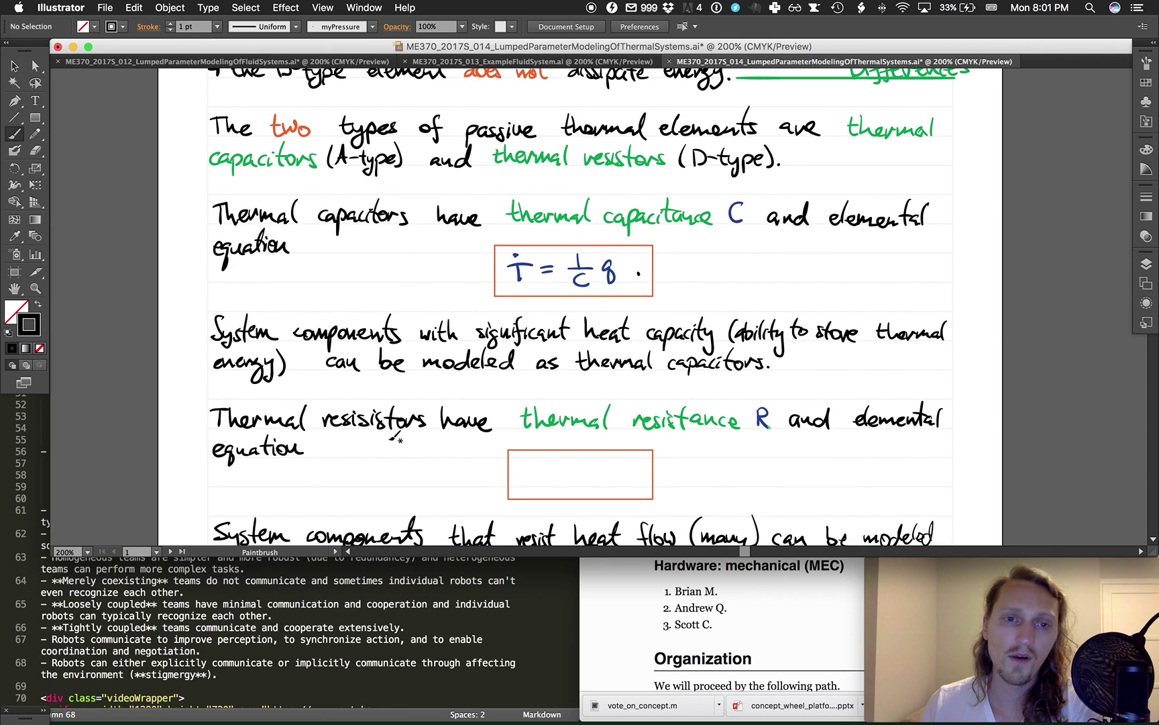
scroll(446, 436, "down", 2)
scroll(449, 438, "down", 1)
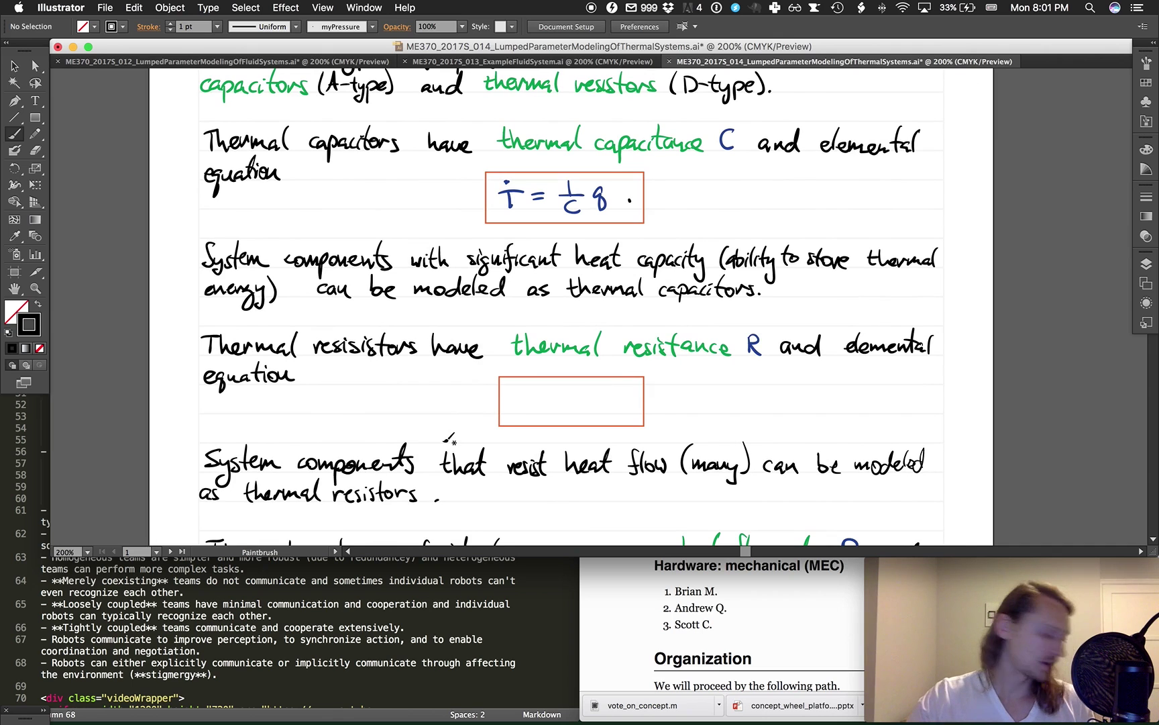
key("b")
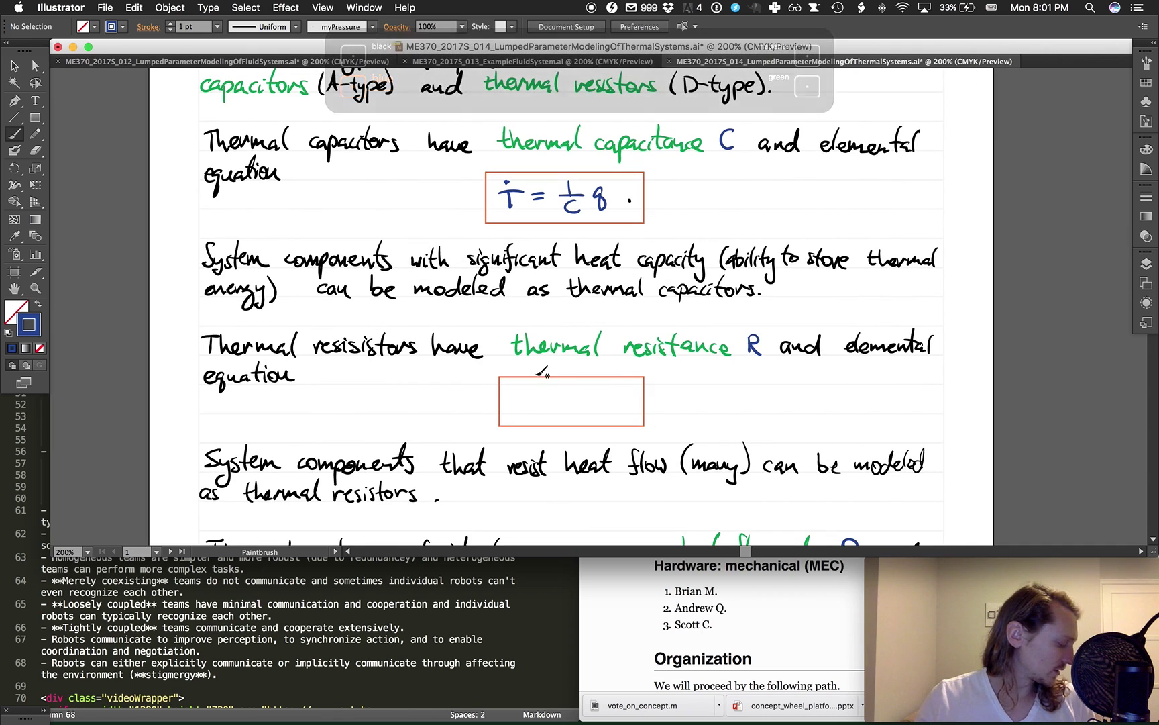
mouse_move(532, 392)
left_mouse_down()
mouse_move(534, 409)
mouse_move(545, 388)
mouse_move(594, 415)
left_mouse_up()
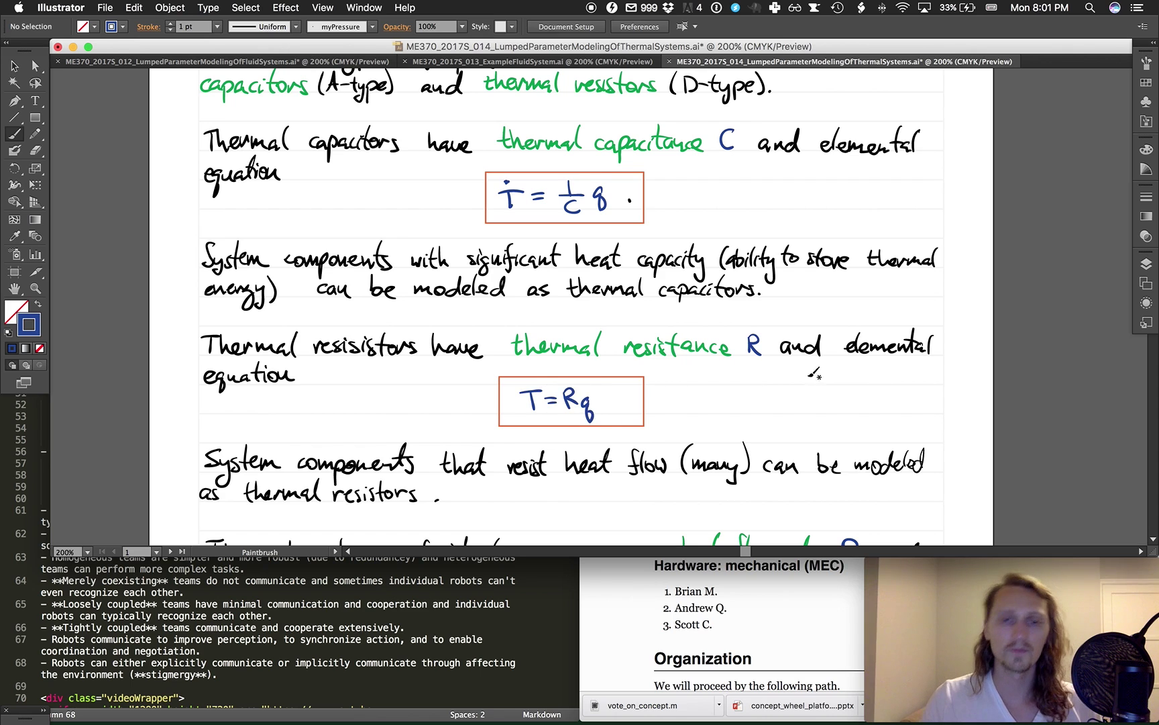
scroll(817, 371, "down", 3)
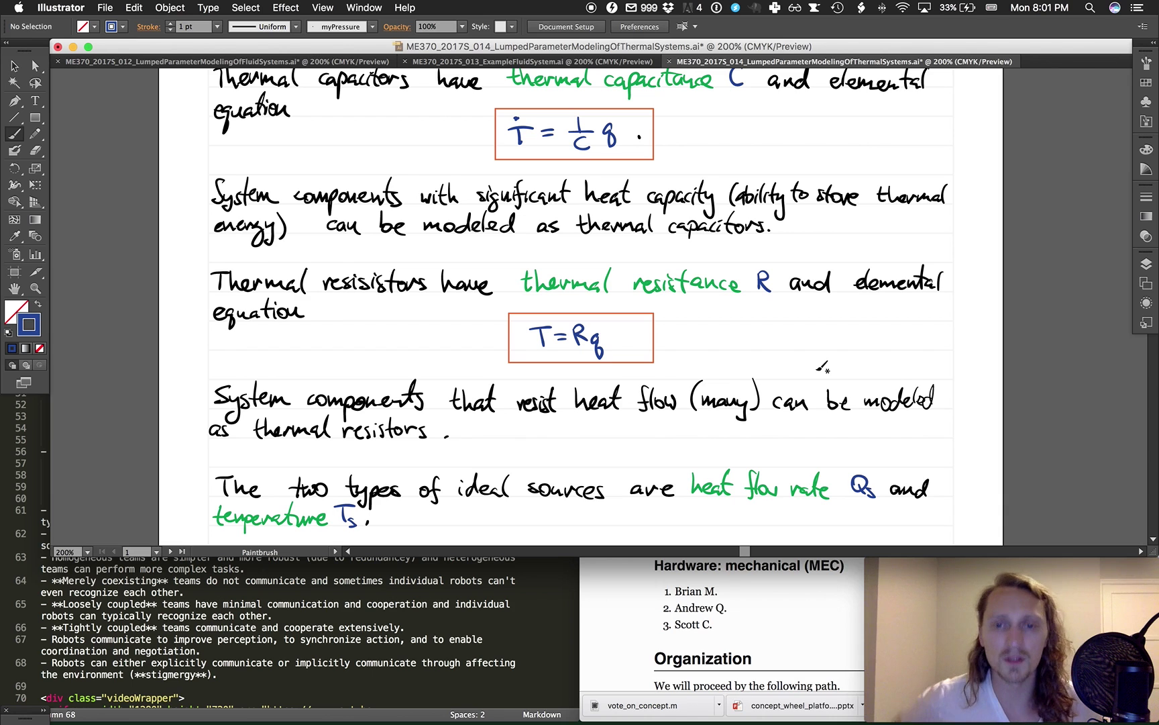
scroll(822, 368, "down", 5)
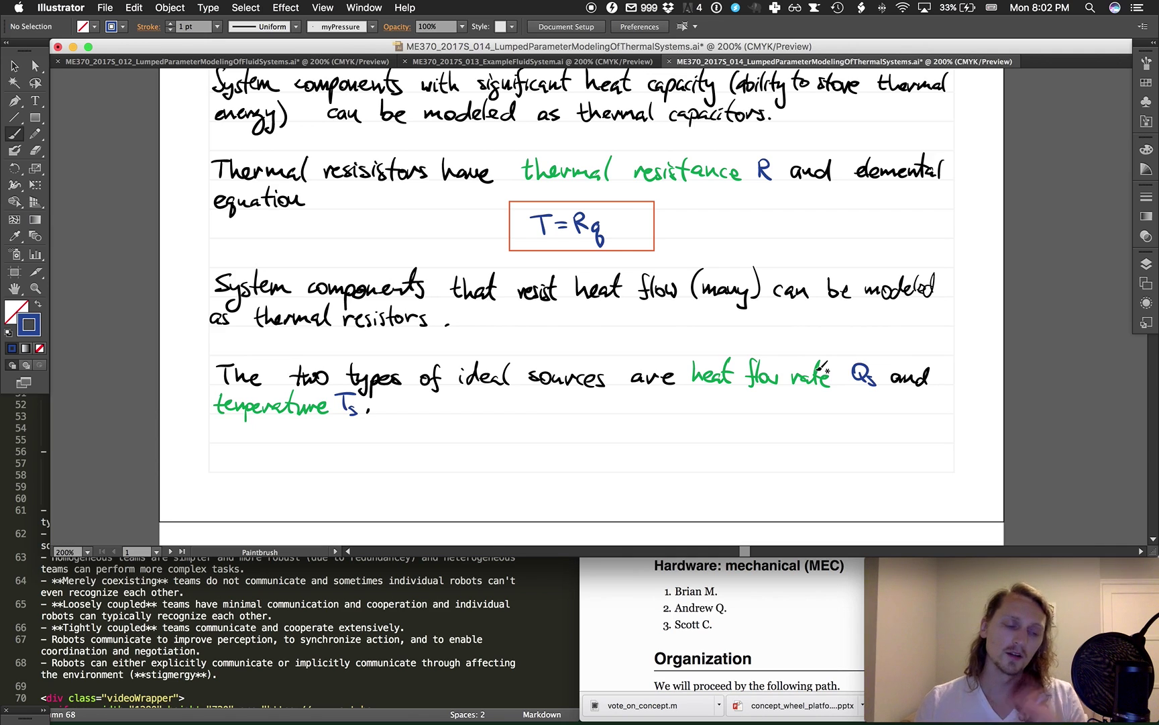
scroll(821, 368, "up", 10)
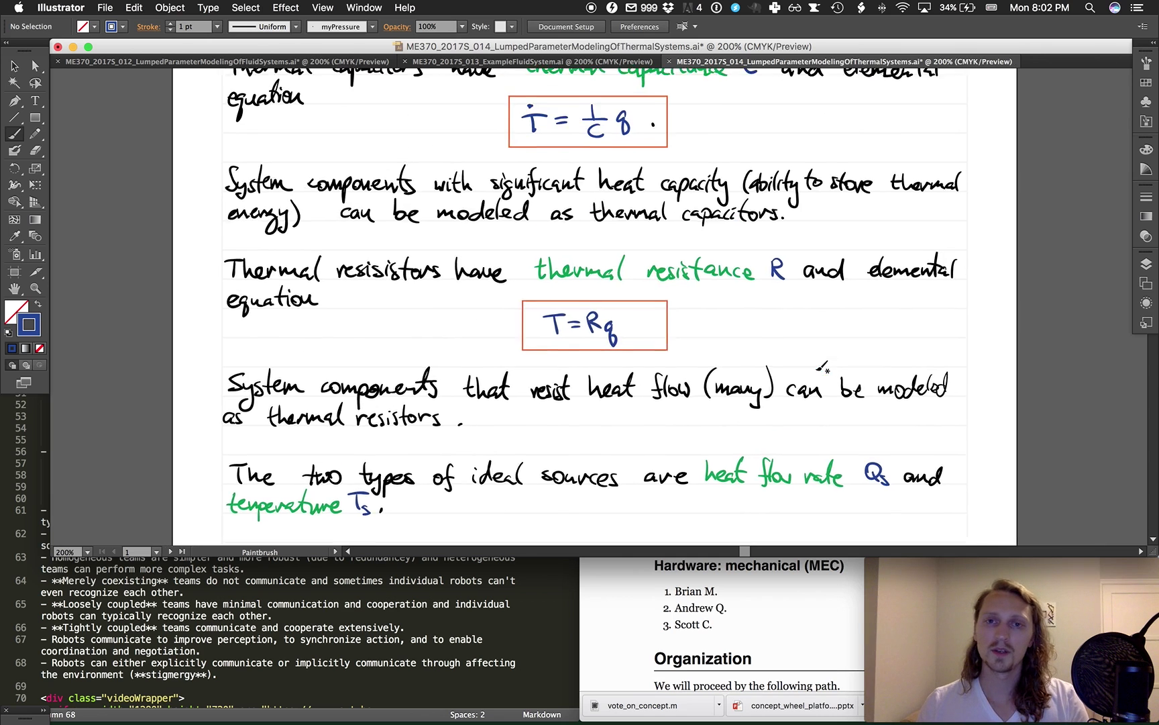
scroll(822, 368, "up", 1)
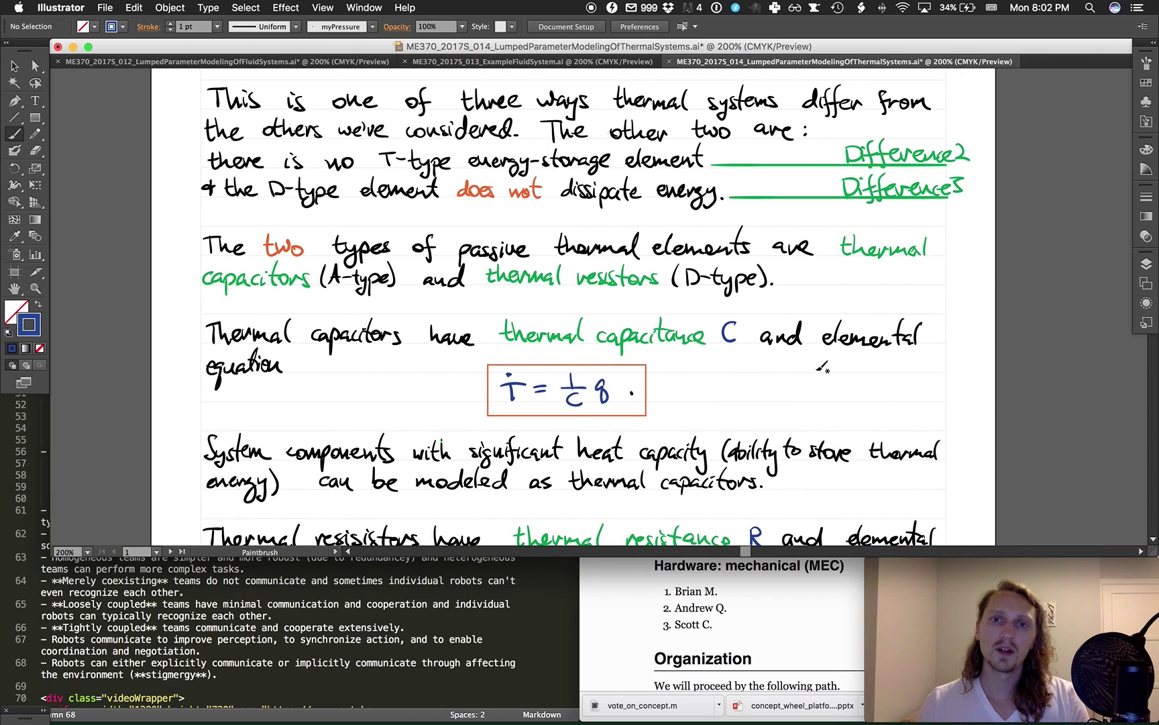
Scroll down to the fish-boil example page with its stove schematic and step 2
scroll(821, 368, "down", 15)
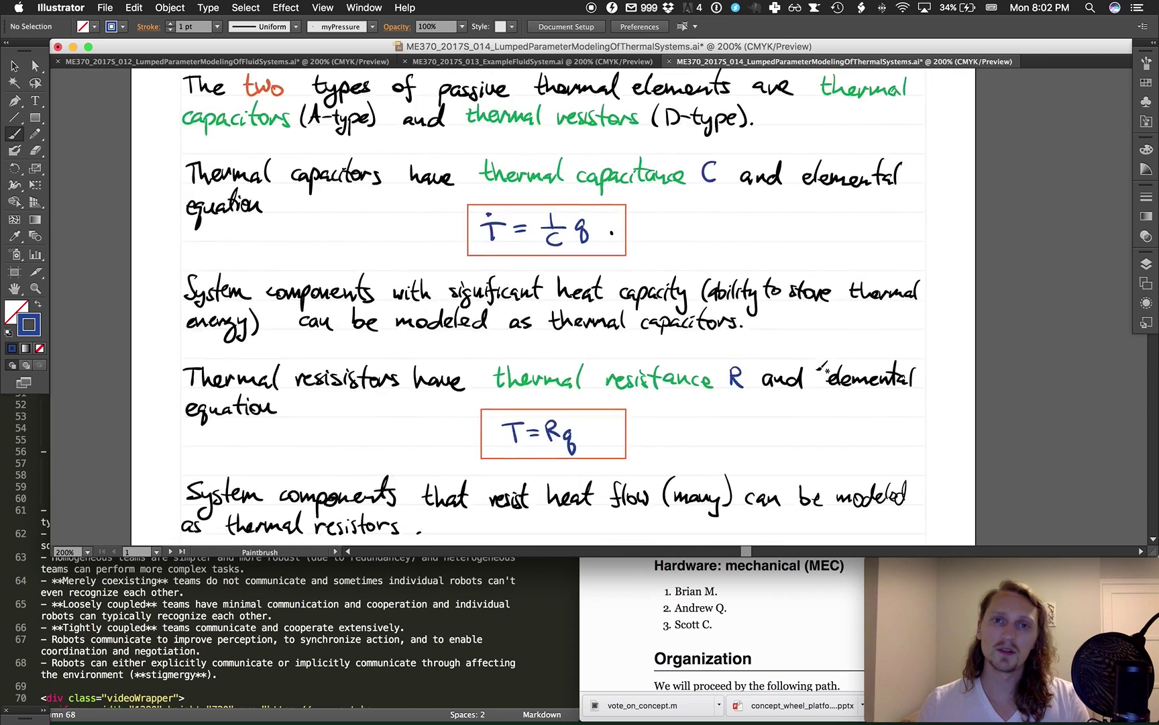
scroll(821, 352, "down", 12)
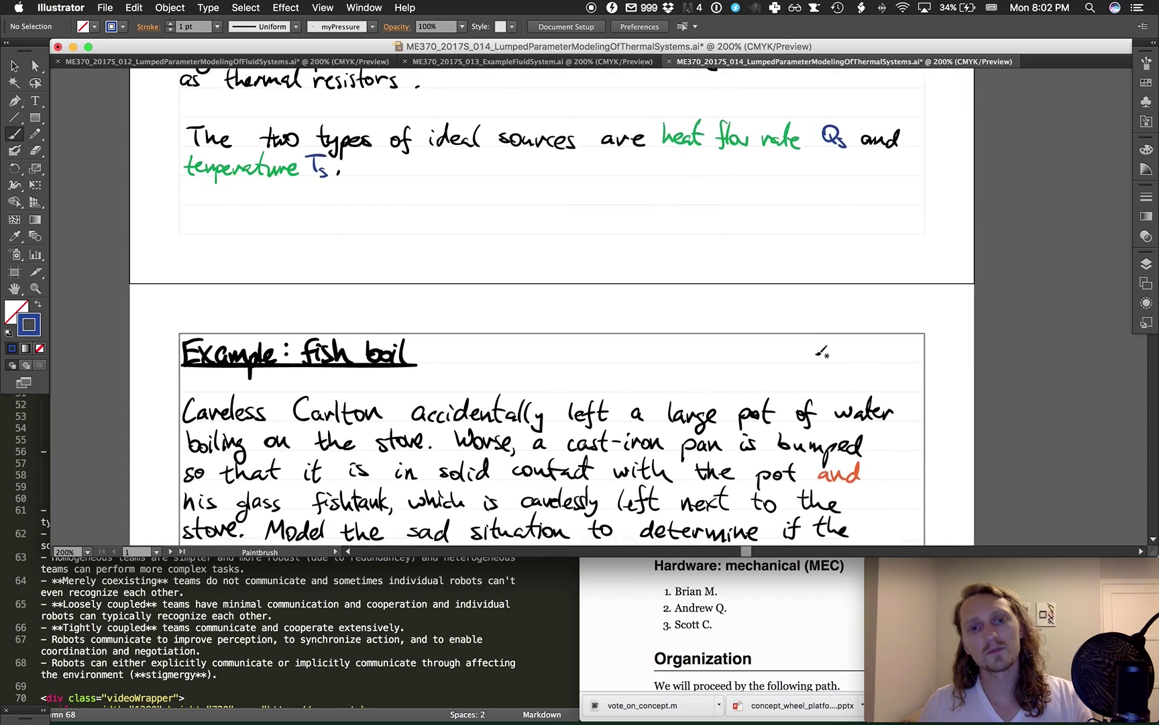
scroll(824, 354, "down", 5)
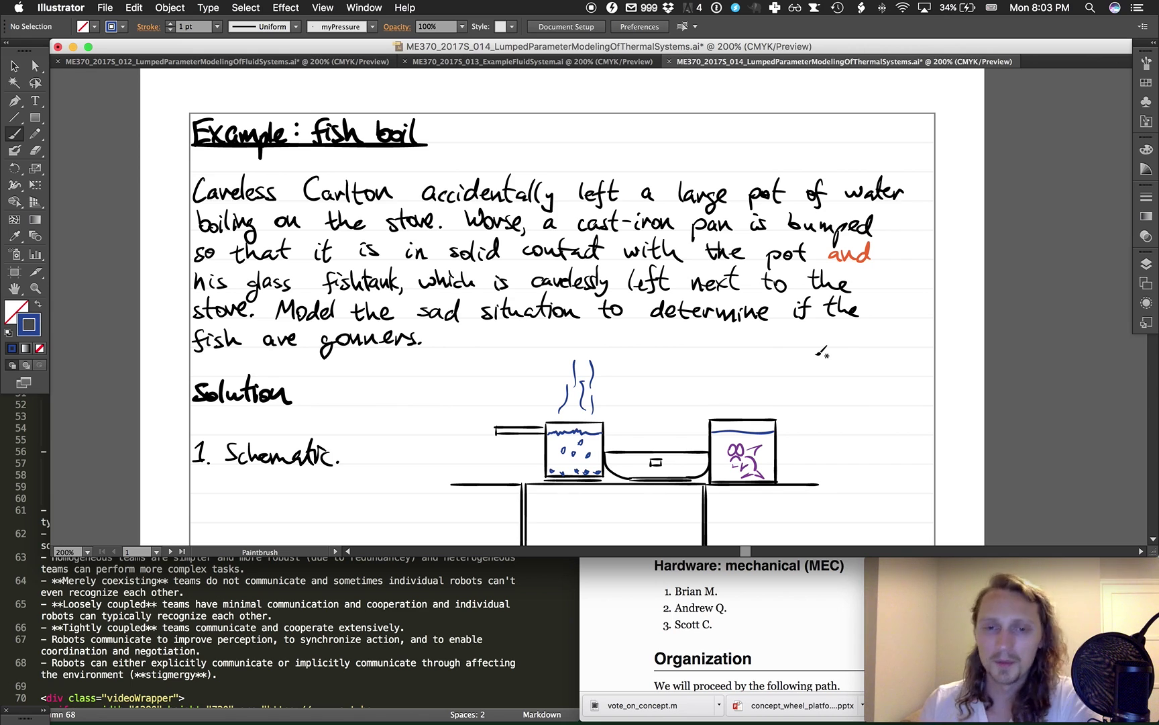
scroll(822, 351, "down", 5)
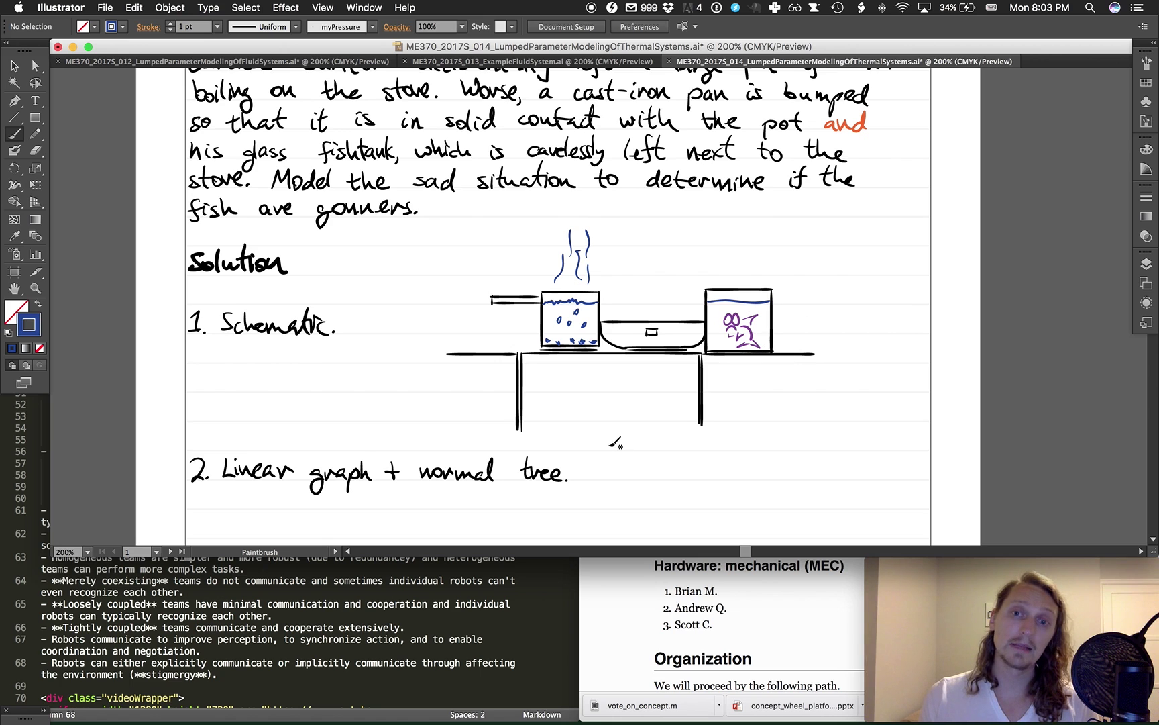
Annotate the stove schematic in green with leader-line labels Ts, R1, R2, R3 and C
scroll(614, 442, "left", 2)
scroll(615, 442, "up", 1)
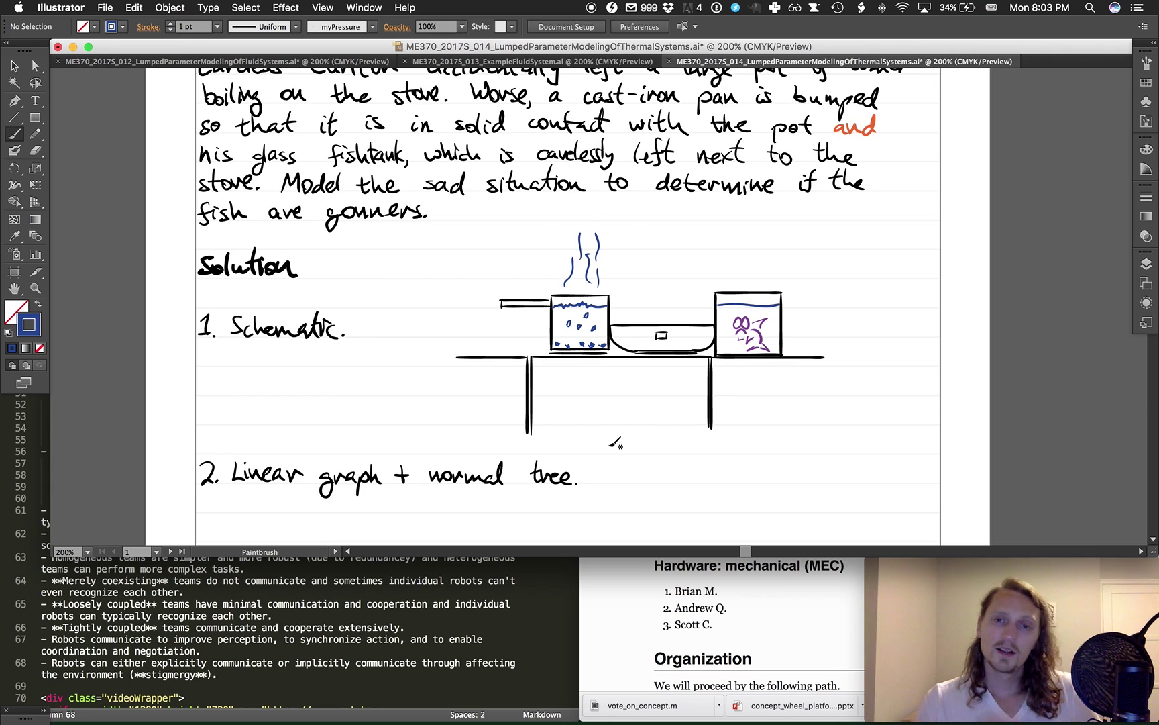
key("g")
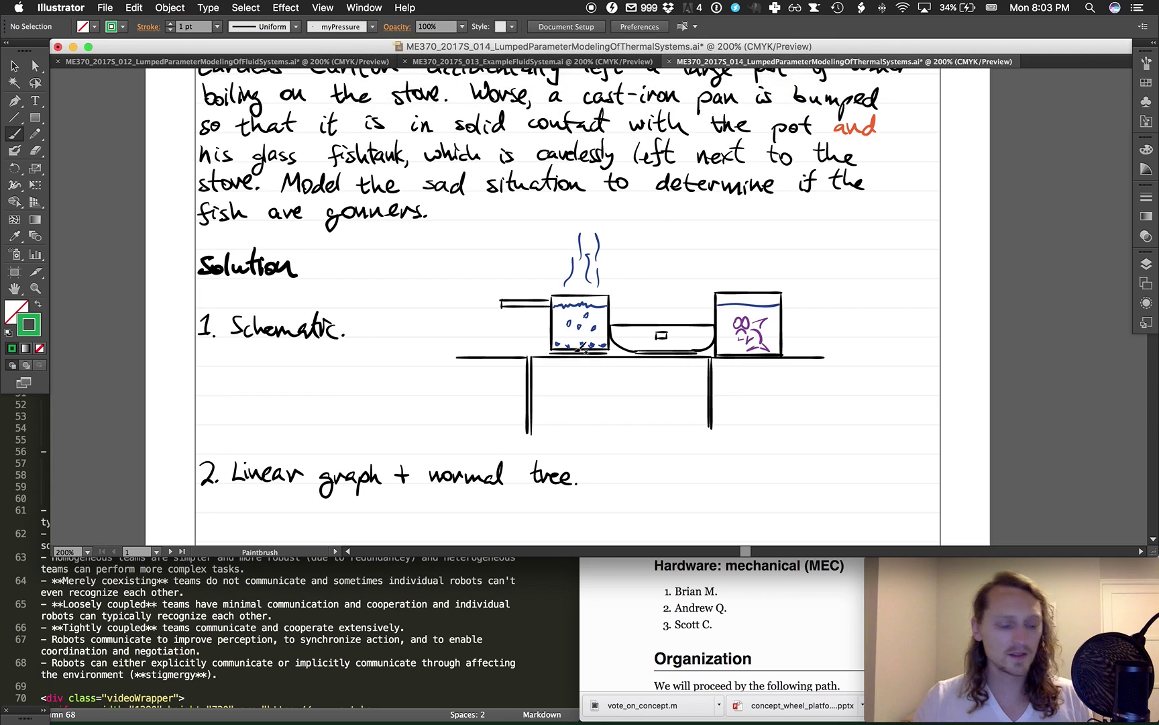
left_click_drag(611, 285, 633, 243)
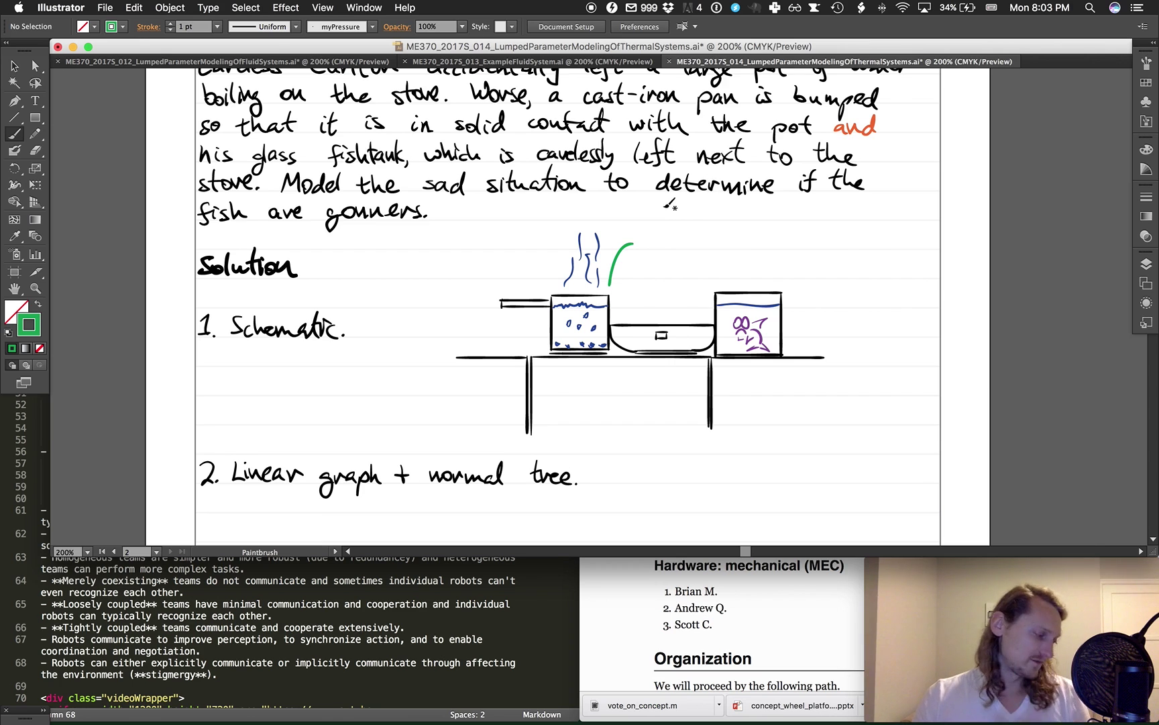
mouse_move(646, 249)
left_mouse_down()
mouse_move(639, 234)
mouse_move(654, 233)
left_mouse_up()
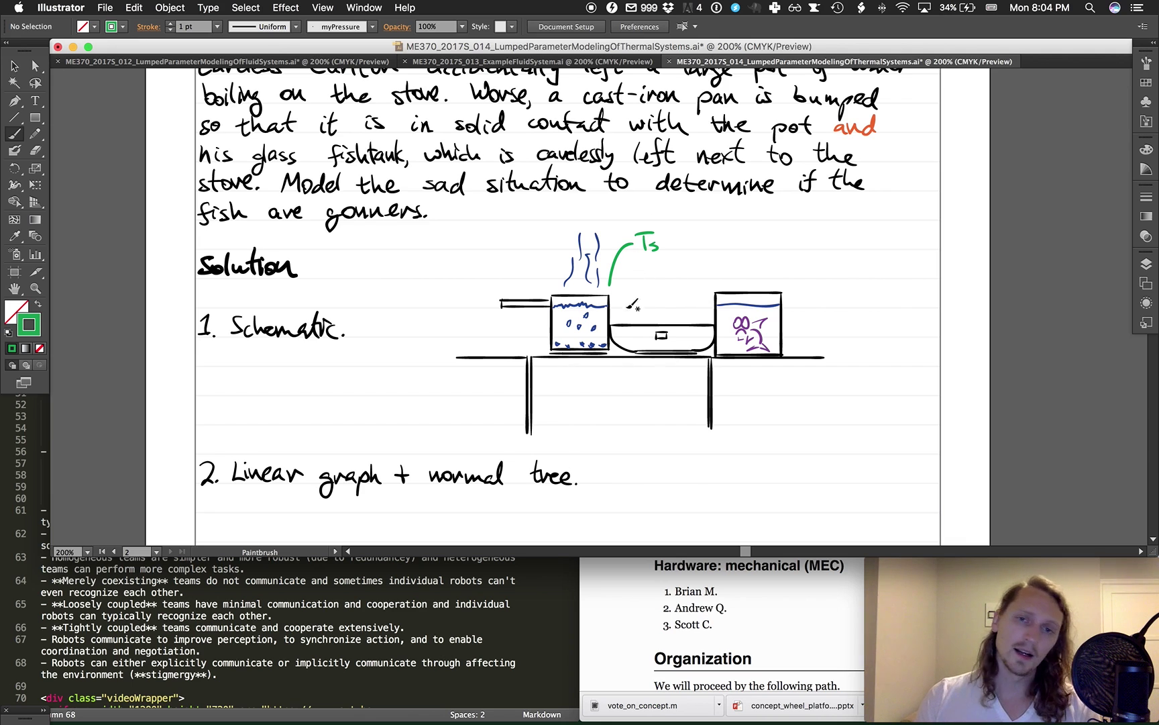
mouse_move(614, 320)
left_mouse_down()
mouse_move(648, 273)
mouse_move(669, 287)
left_mouse_up()
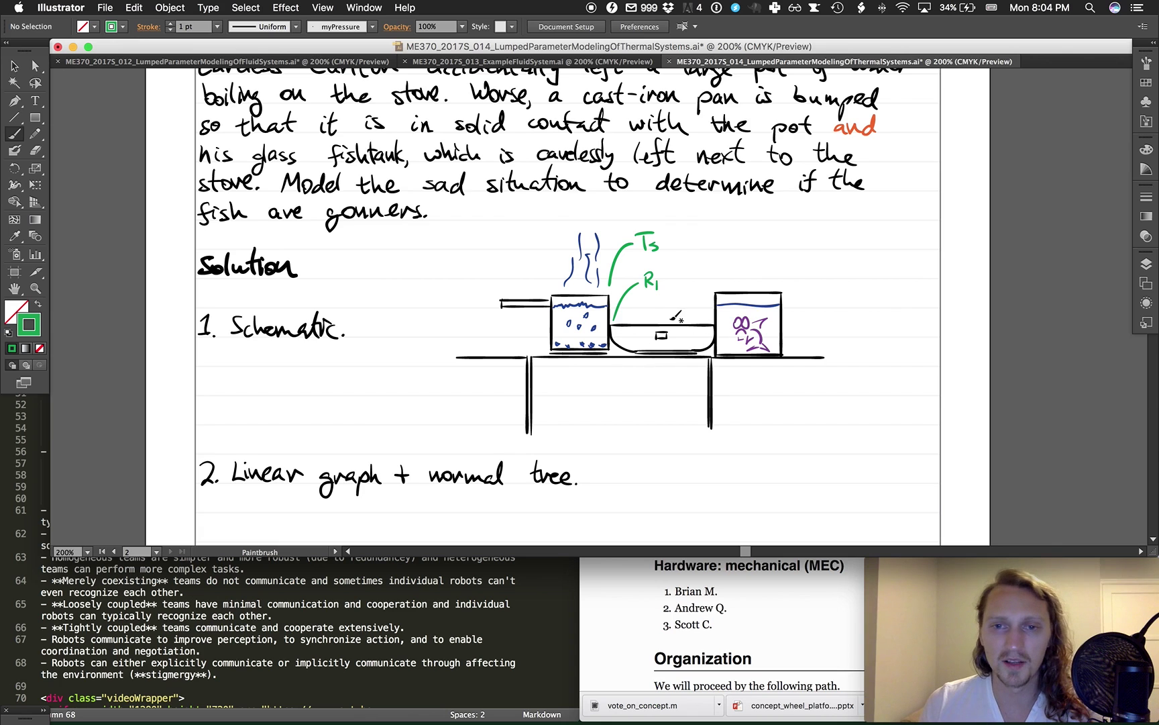
mouse_move(636, 320)
left_mouse_down()
mouse_move(660, 299)
mouse_move(672, 313)
left_mouse_up()
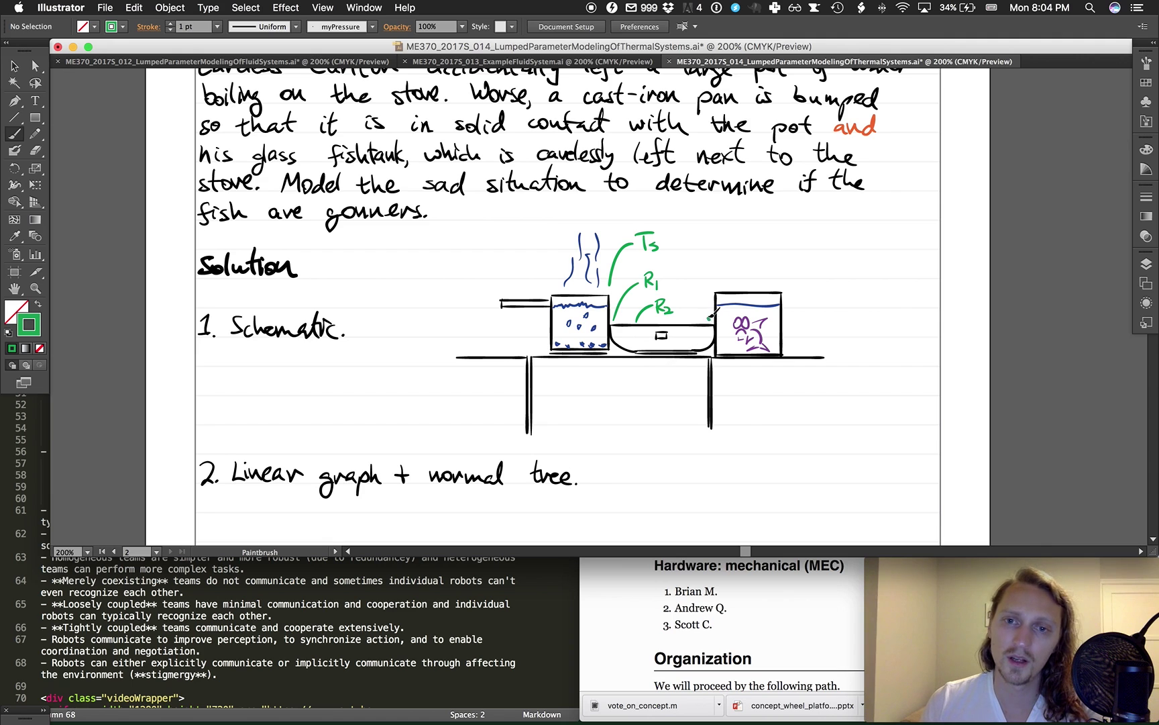
mouse_move(710, 317)
left_mouse_down()
mouse_move(699, 295)
mouse_move(678, 291)
mouse_move(697, 279)
left_mouse_up()
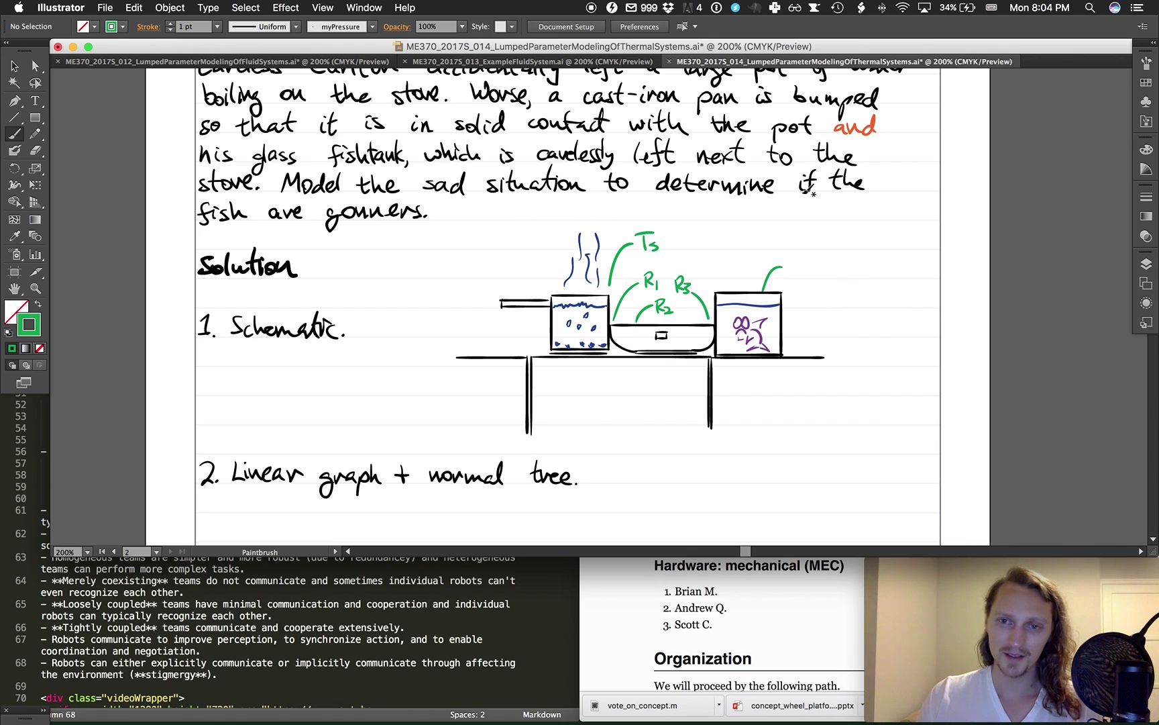
mouse_move(769, 287)
left_mouse_down()
mouse_move(789, 259)
mouse_move(801, 264)
left_mouse_up()
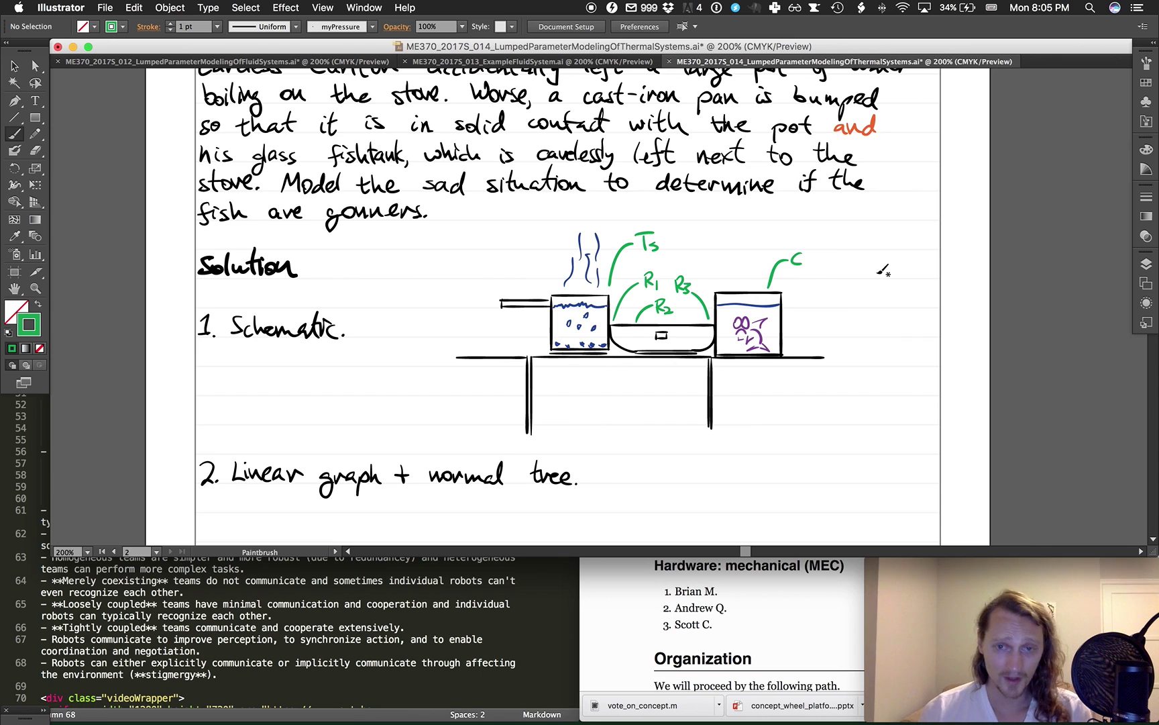
Draw the black hatched ground line for the linear graph
scroll(883, 270, "down", 3)
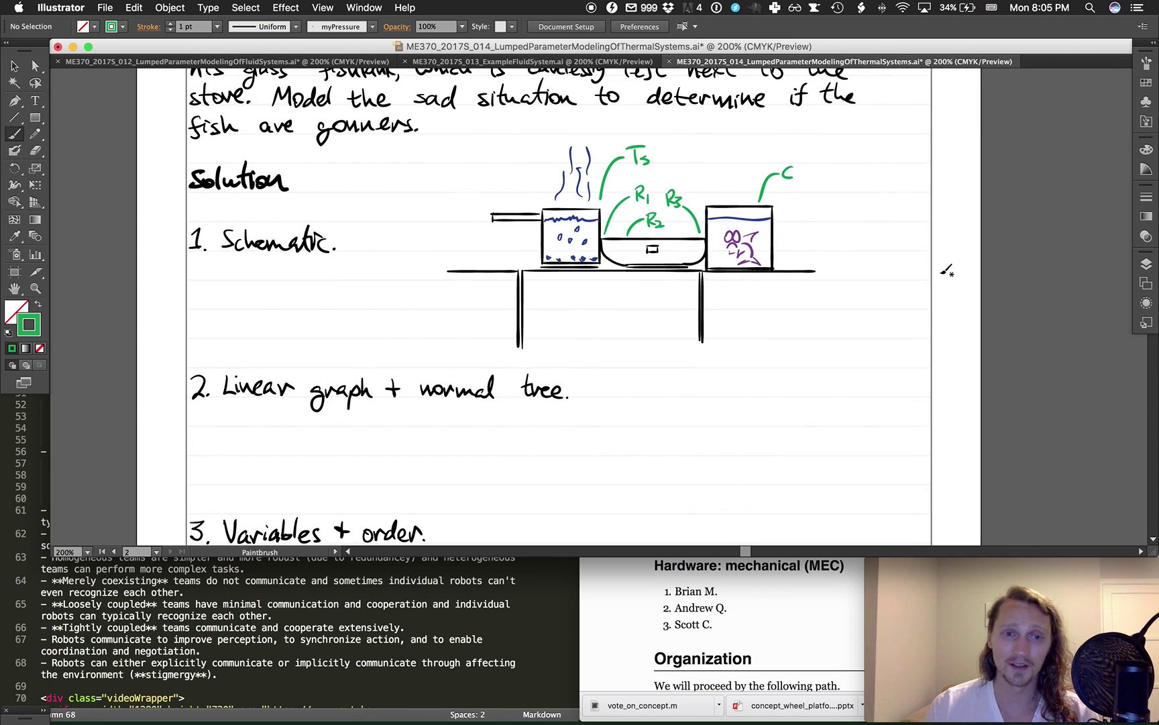
key("b")
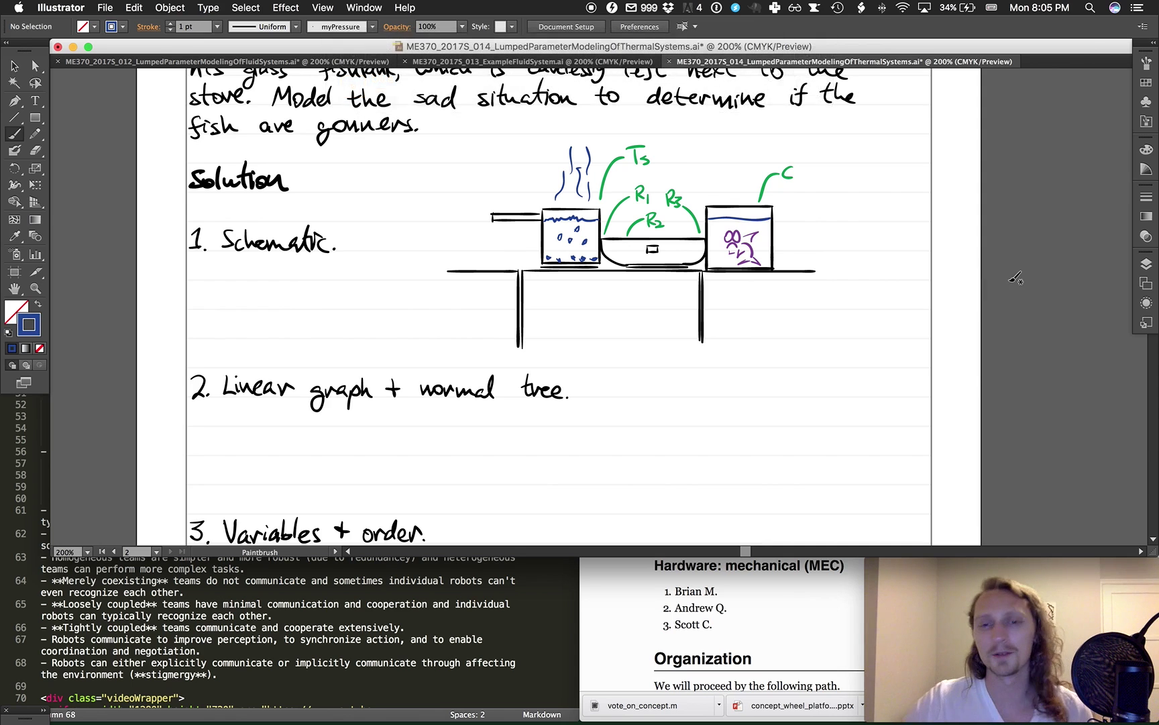
key("k")
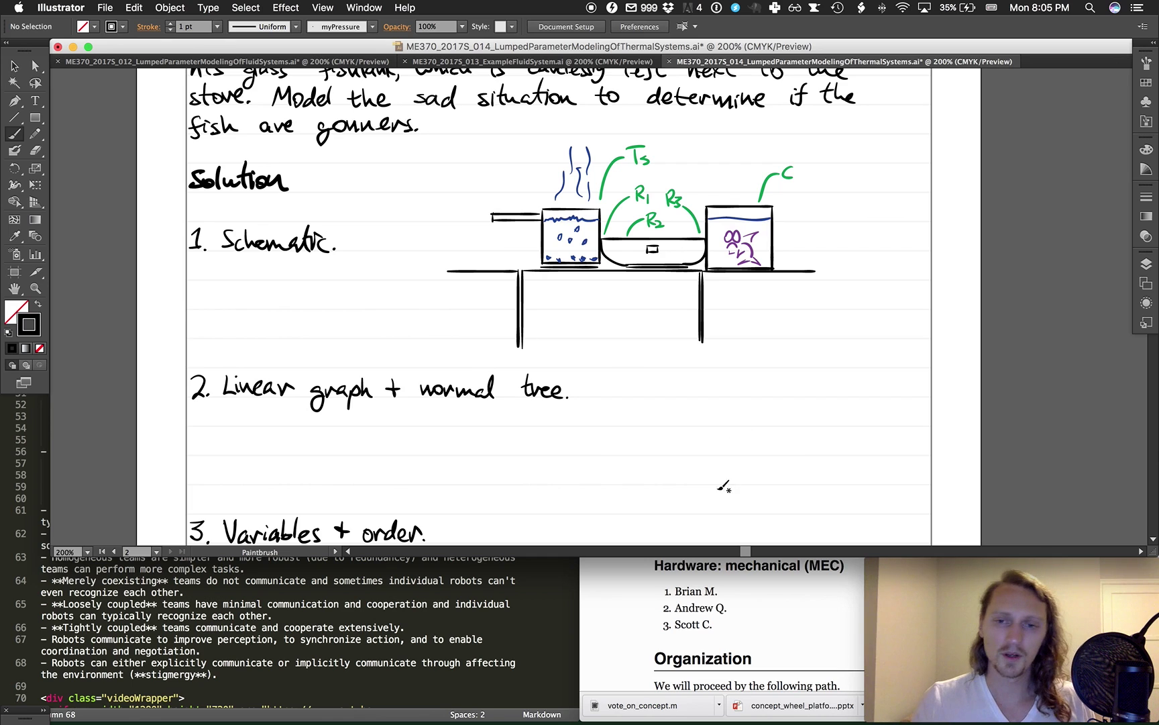
mouse_move(728, 515)
left_mouse_down()
mouse_move(816, 505)
mouse_move(747, 522)
left_mouse_up()
left_click_drag(760, 514, 766, 522)
left_click_drag(781, 514, 785, 522)
left_click_drag(801, 514, 796, 522)
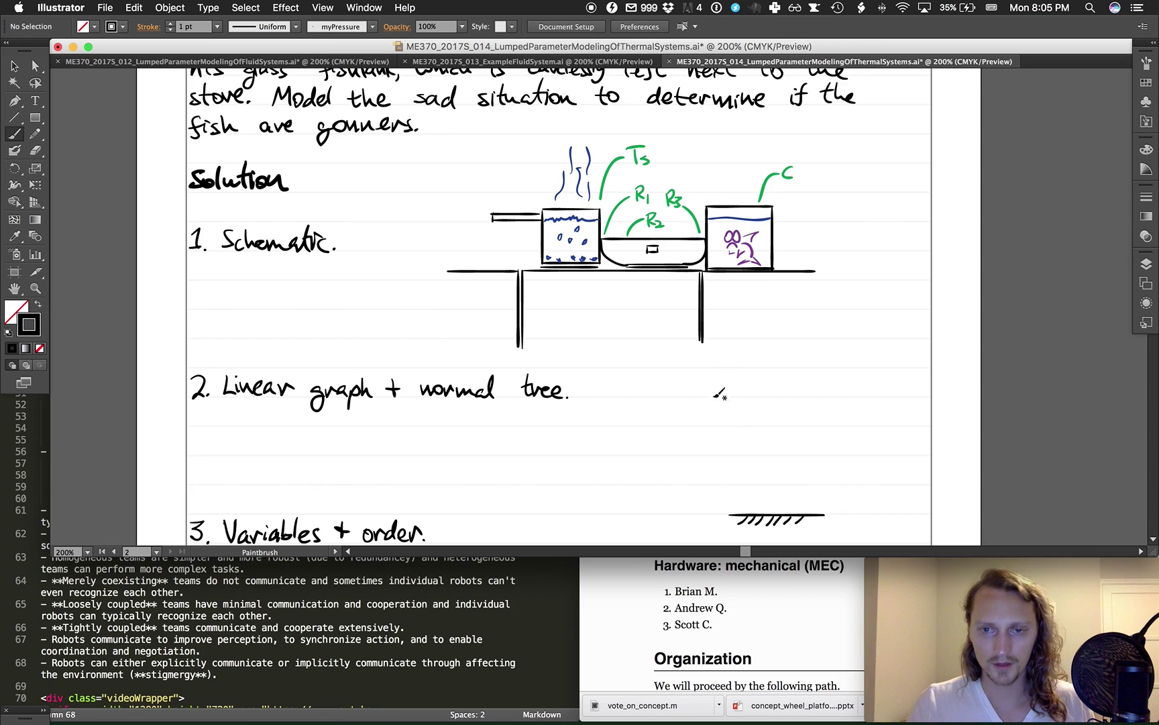
Add the Ts source branch, top resistor loops, right branch to ground, and the R₁ arrow
left_click_drag(717, 392, 751, 511)
mouse_move(732, 444)
left_mouse_down()
mouse_move(711, 463)
mouse_move(721, 463)
mouse_move(700, 455)
mouse_move(695, 474)
left_mouse_up()
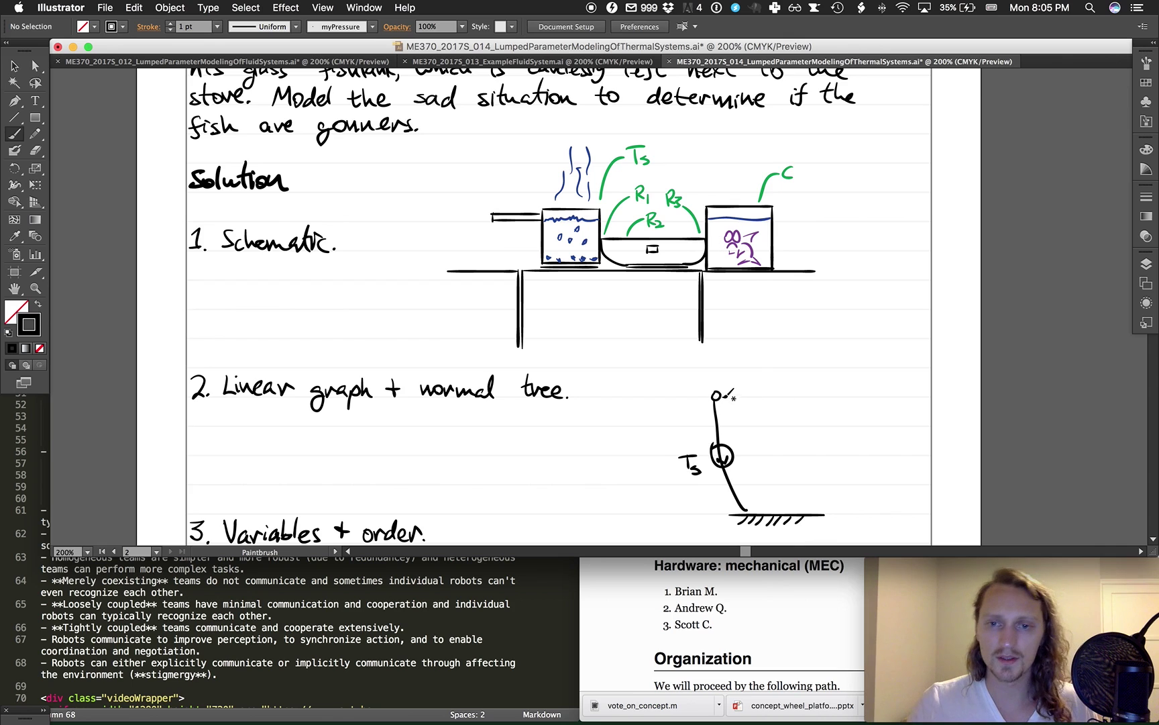
mouse_move(720, 395)
left_mouse_down()
mouse_move(732, 375)
mouse_move(751, 397)
mouse_move(778, 378)
mouse_move(782, 394)
mouse_move(800, 398)
mouse_move(787, 391)
mouse_move(809, 377)
mouse_move(817, 388)
left_mouse_up()
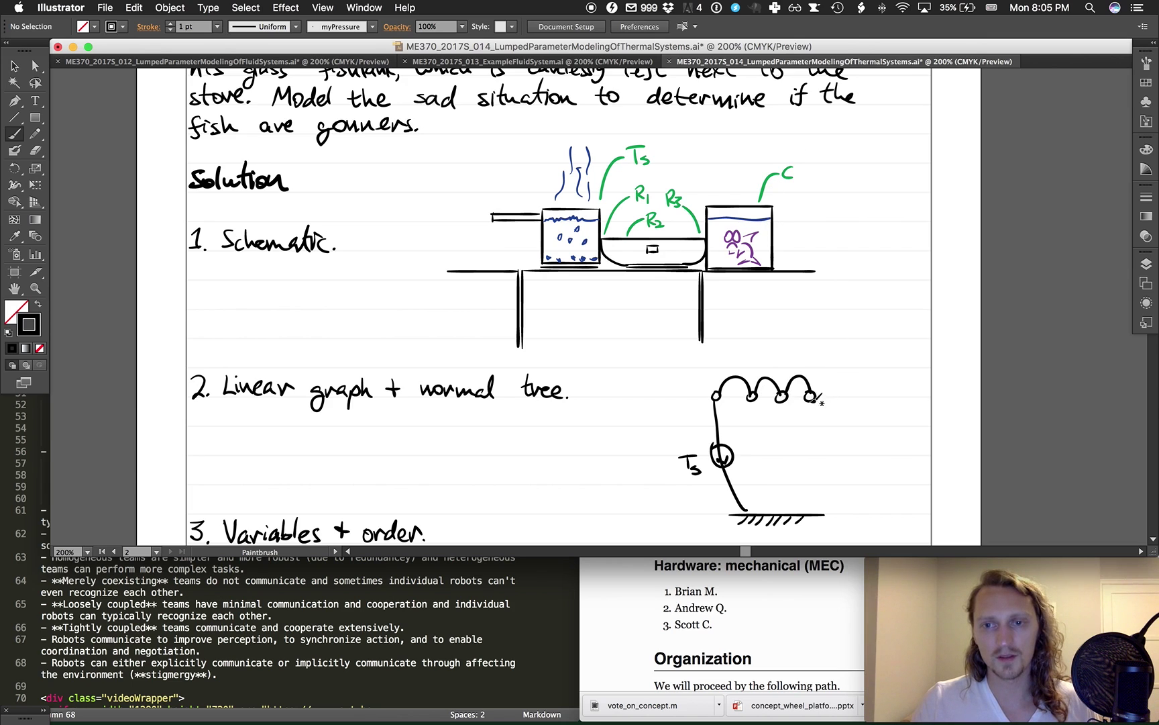
mouse_move(814, 403)
left_mouse_down()
mouse_move(815, 457)
mouse_move(789, 514)
left_mouse_up()
left_click_drag(811, 446, 840, 459)
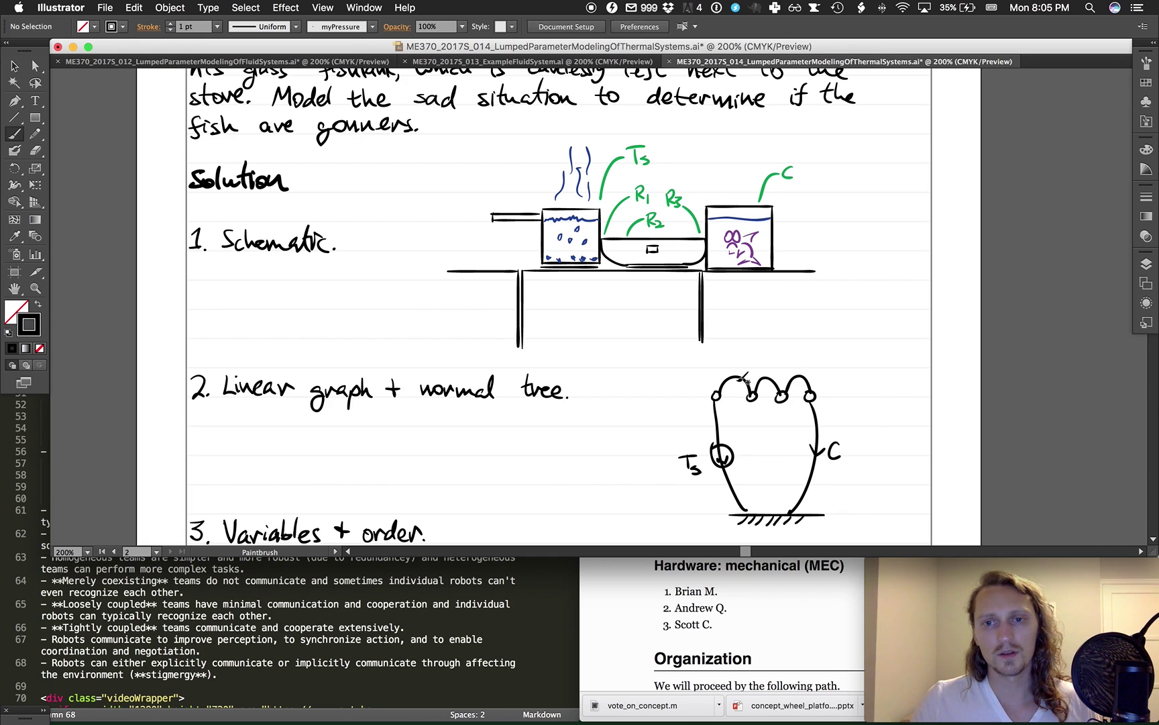
mouse_move(733, 375)
left_mouse_down()
mouse_move(769, 381)
mouse_move(763, 367)
mouse_move(782, 367)
mouse_move(802, 381)
mouse_move(806, 353)
mouse_move(813, 368)
left_mouse_up()
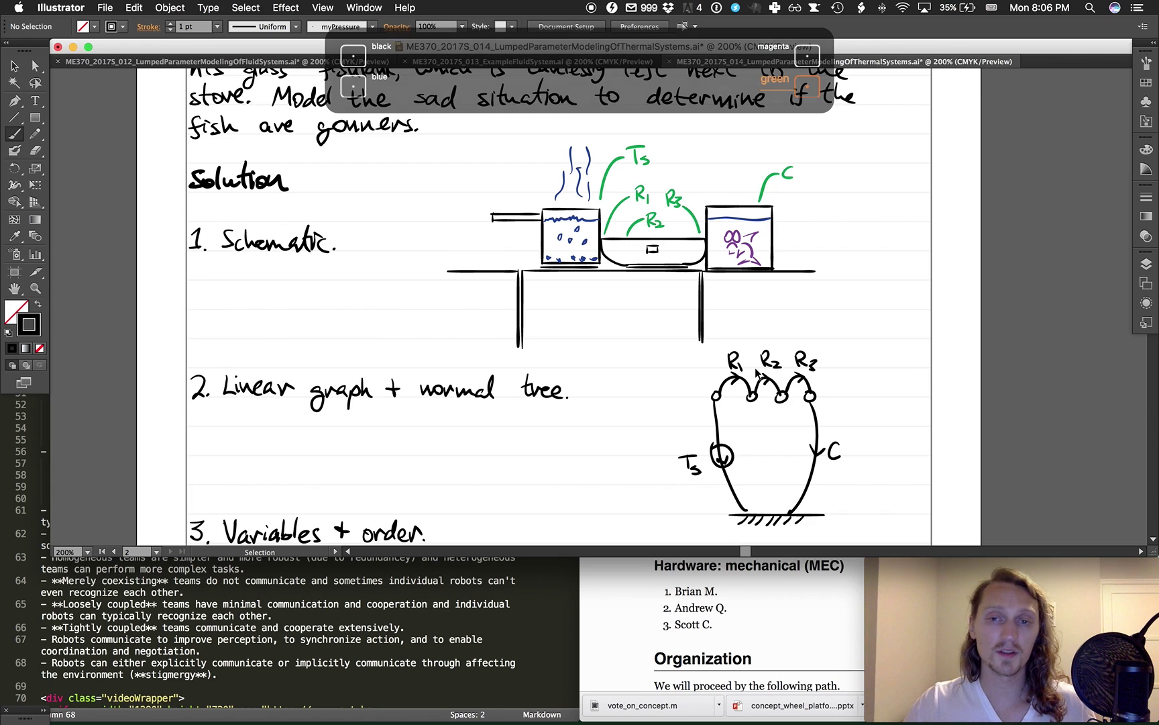
Draw a red arrowed R branch under the three loops between the top nodes, then pick blue
key("b")
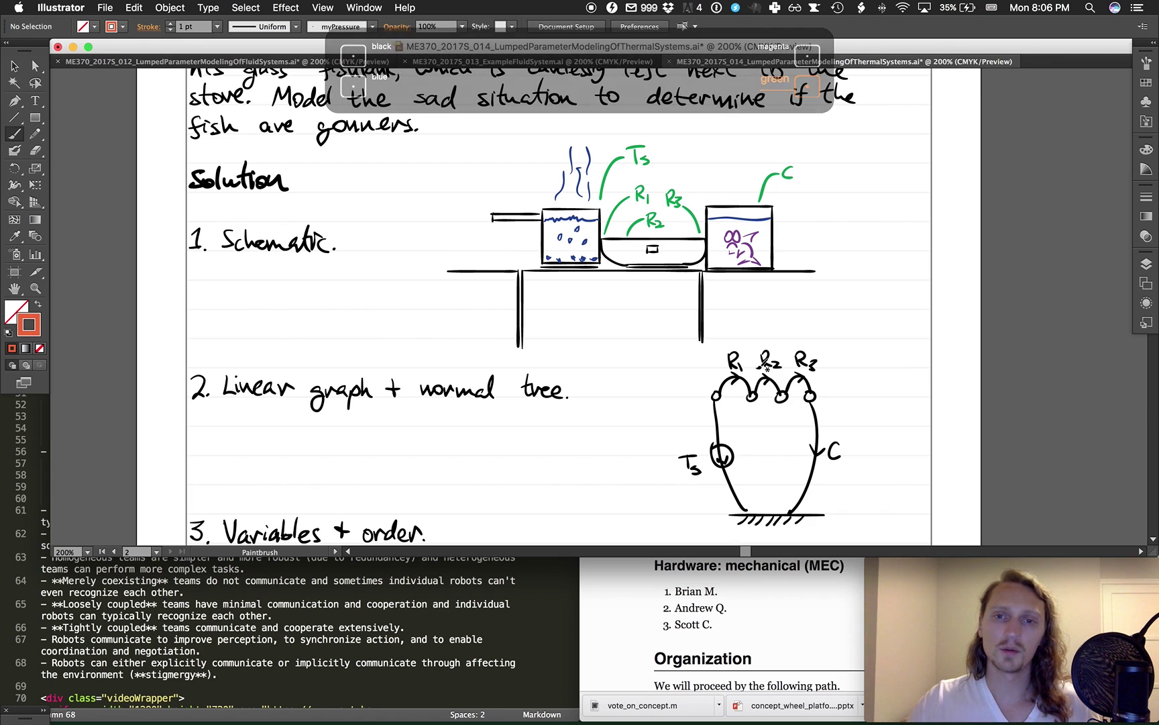
left_click_drag(720, 398, 741, 409)
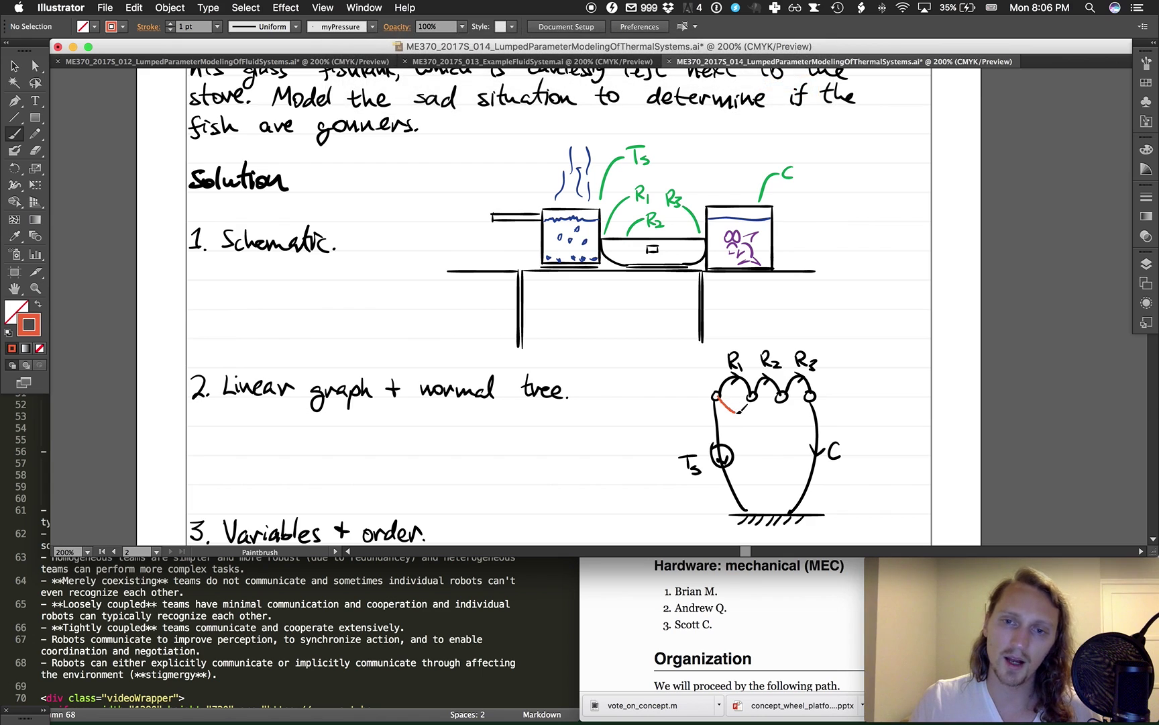
left_click_drag(813, 395, 773, 440)
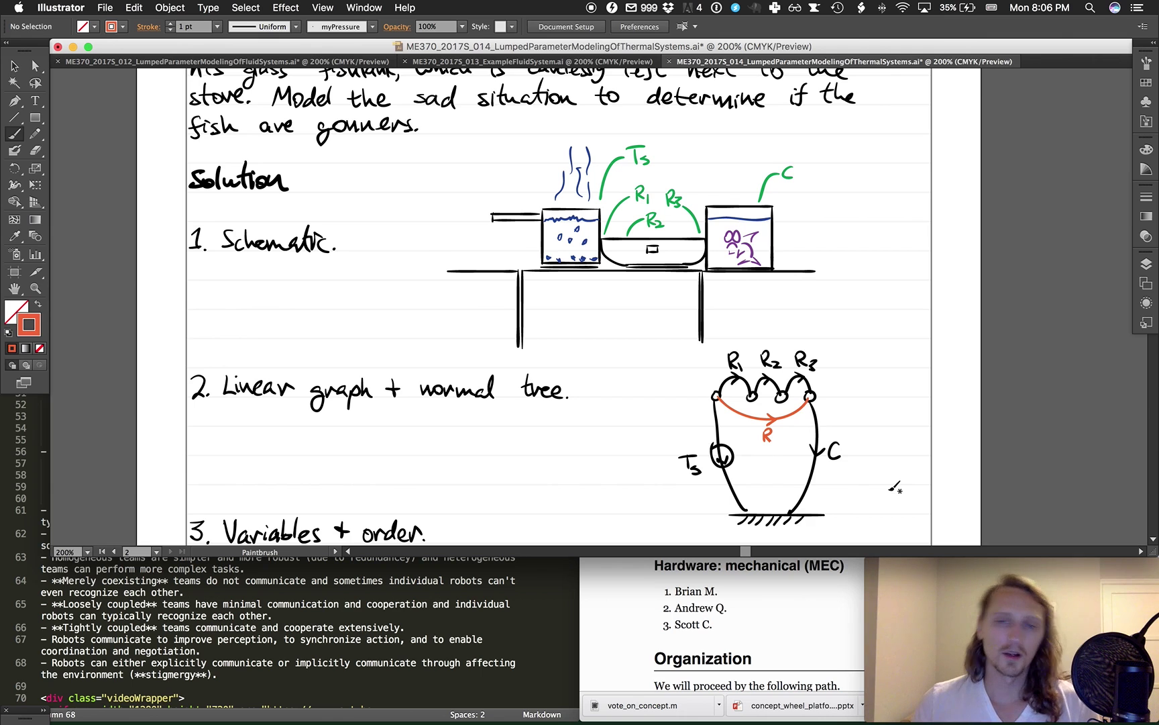
key("b")
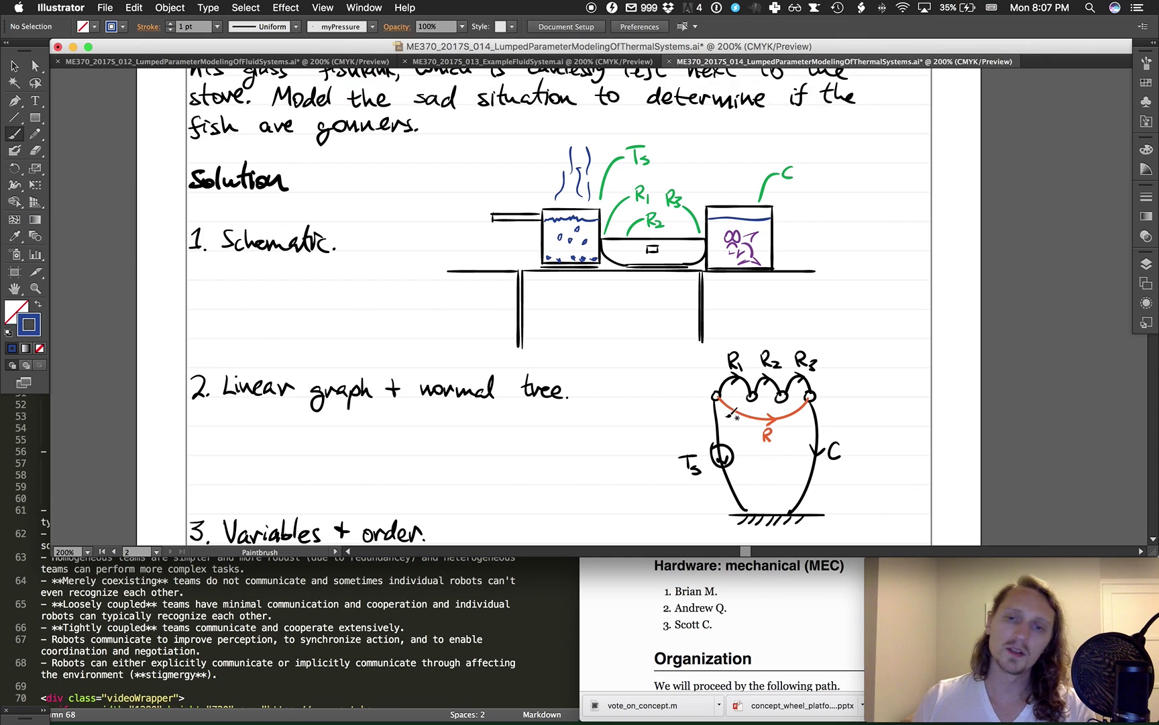
Colour the Ts and C branches of the linear graph green to mark the normal tree
key("v")
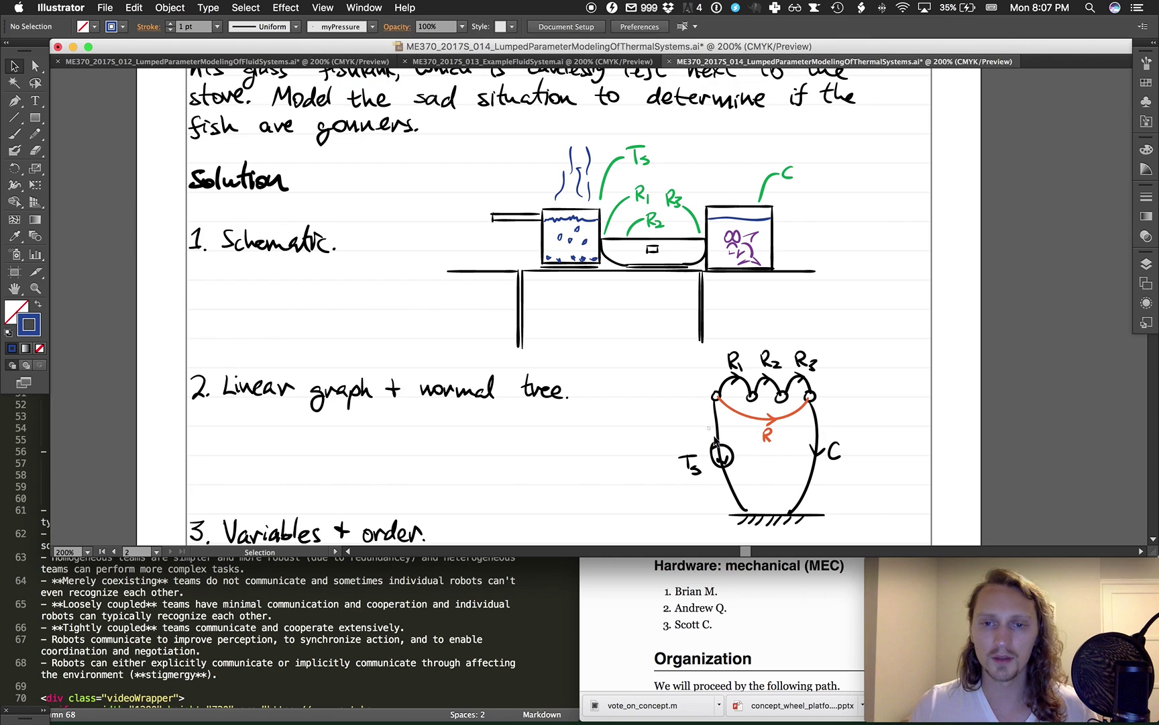
left_click(741, 475)
key("g")
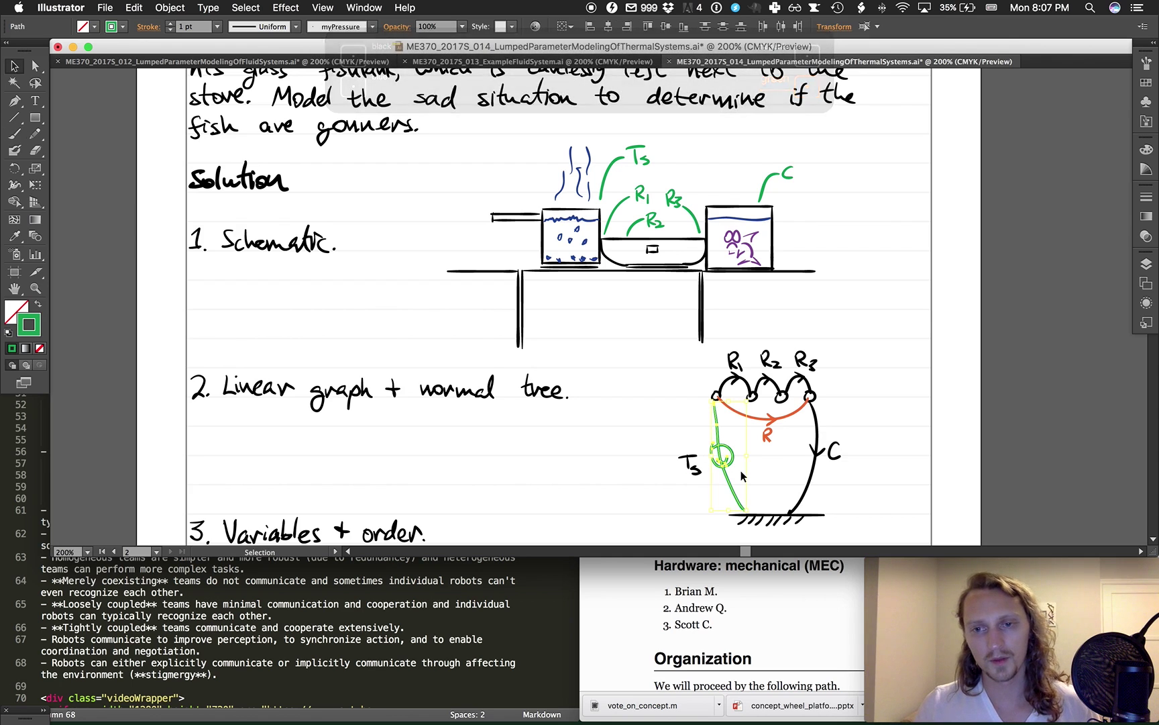
left_click(817, 470)
key("g")
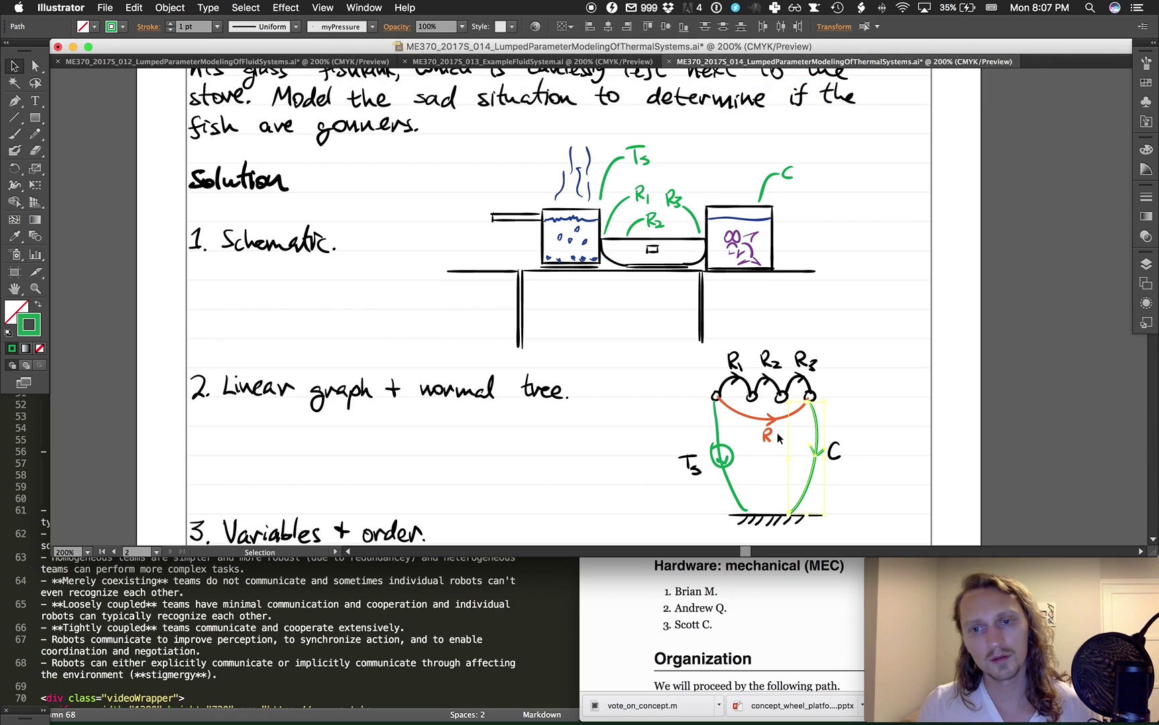
scroll(778, 437, "down", 3)
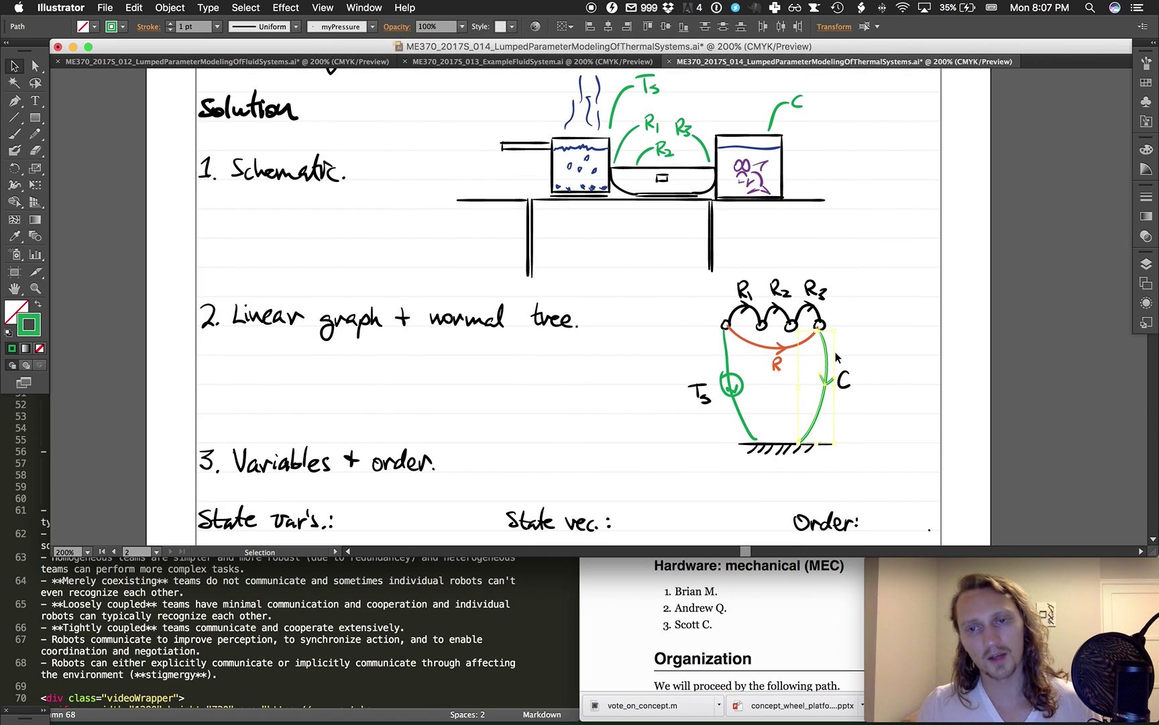
scroll(586, 538, "down", 1)
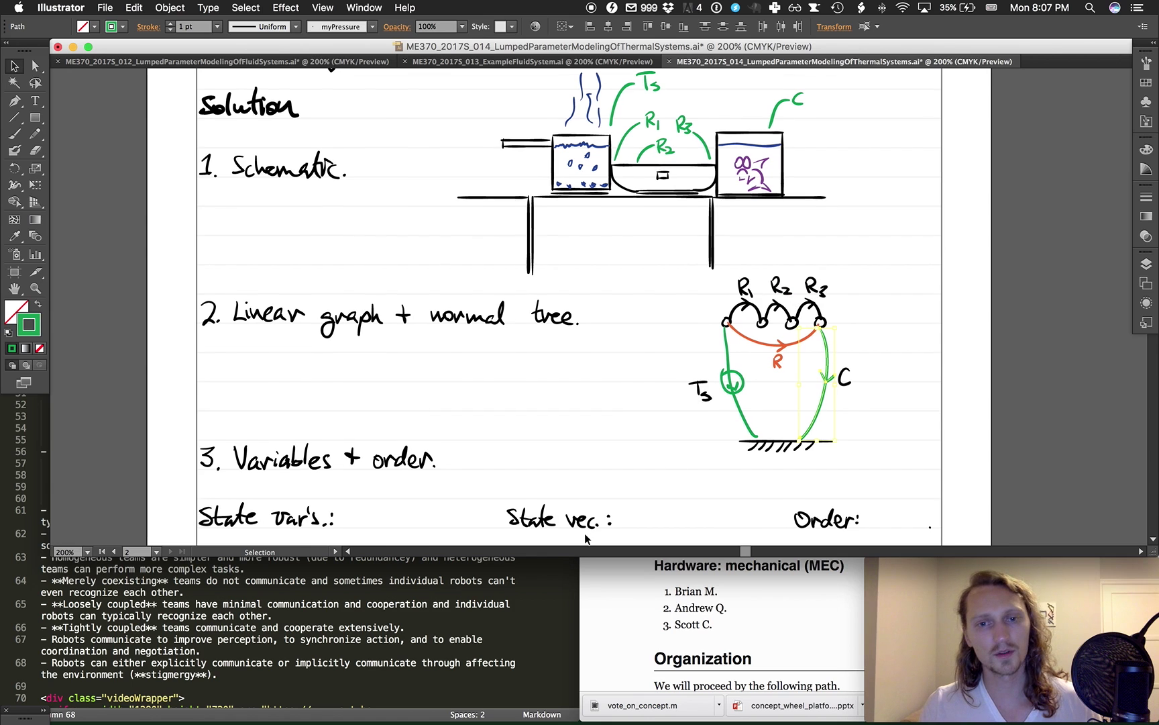
scroll(586, 538, "down", 5)
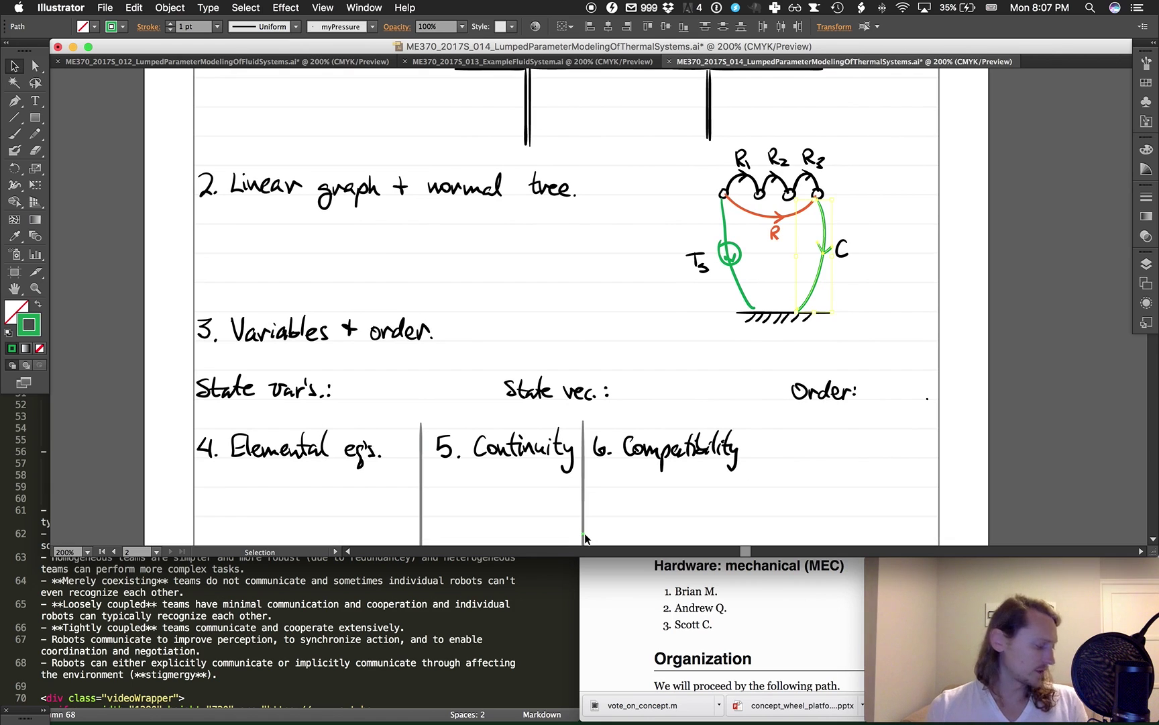
Handwrite Tc after State var's in blue and restore the C branch to green
key("ctrl+alt+c")
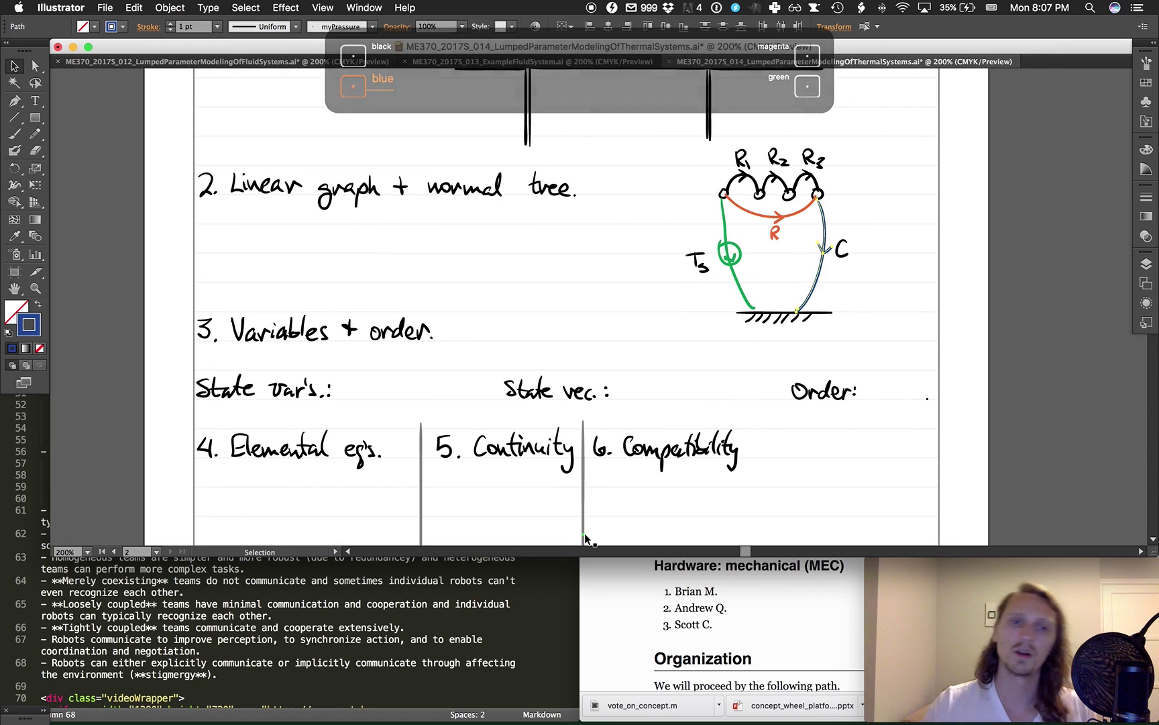
key("b")
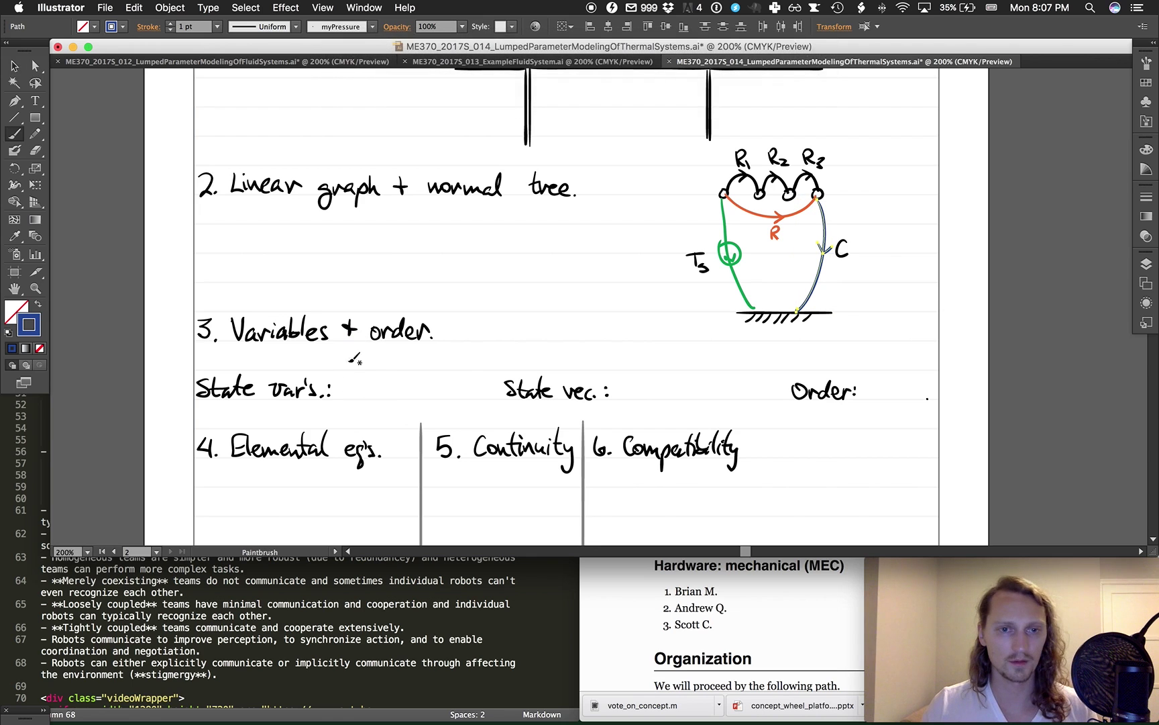
left_click_drag(341, 379, 367, 376)
mouse_move(351, 377)
left_mouse_down()
mouse_move(354, 398)
mouse_move(373, 397)
left_mouse_up()
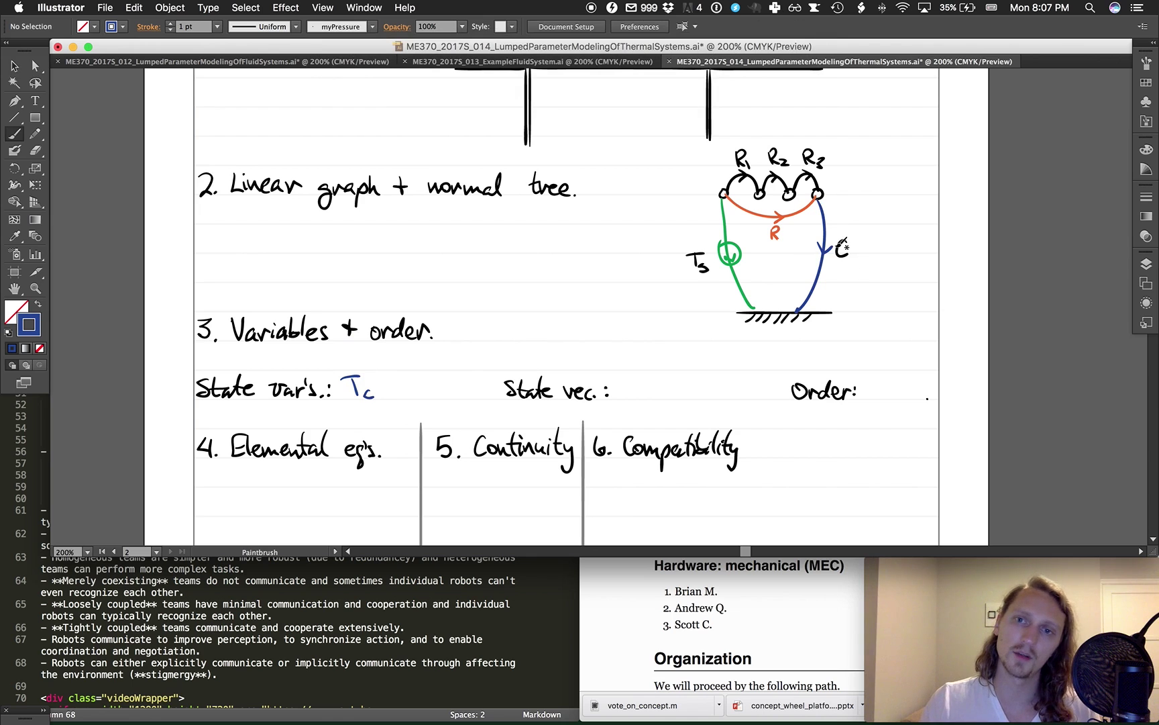
key("v")
left_click_drag(813, 242, 831, 272)
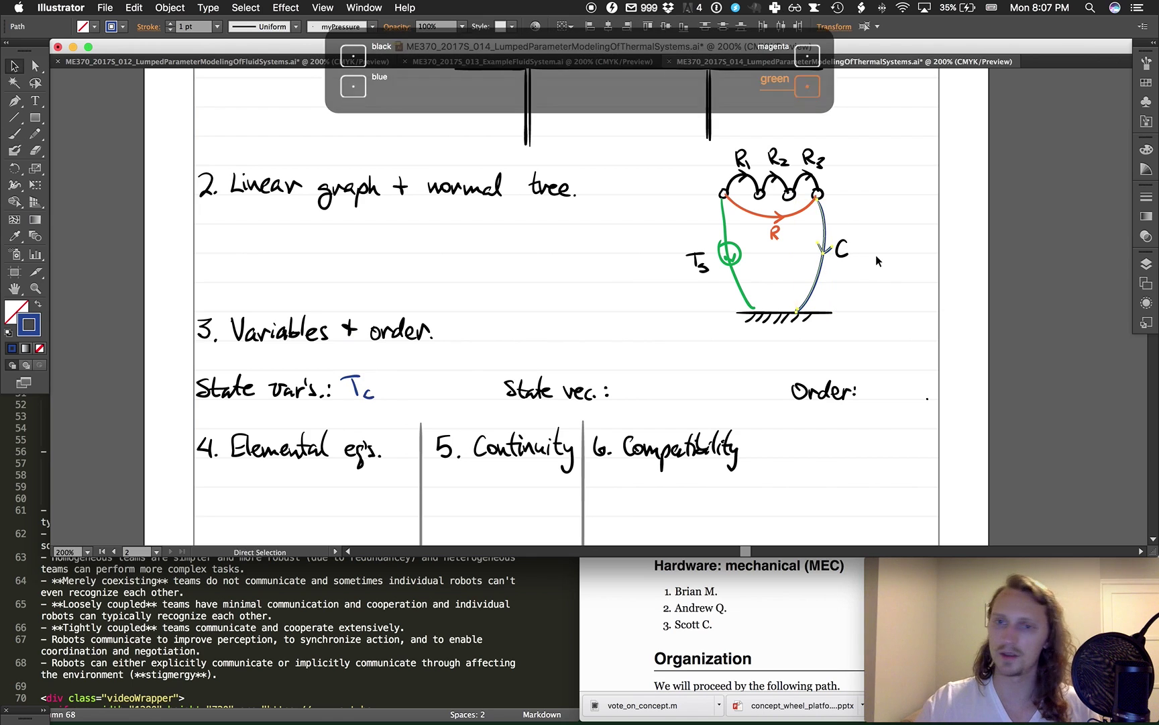
key("g")
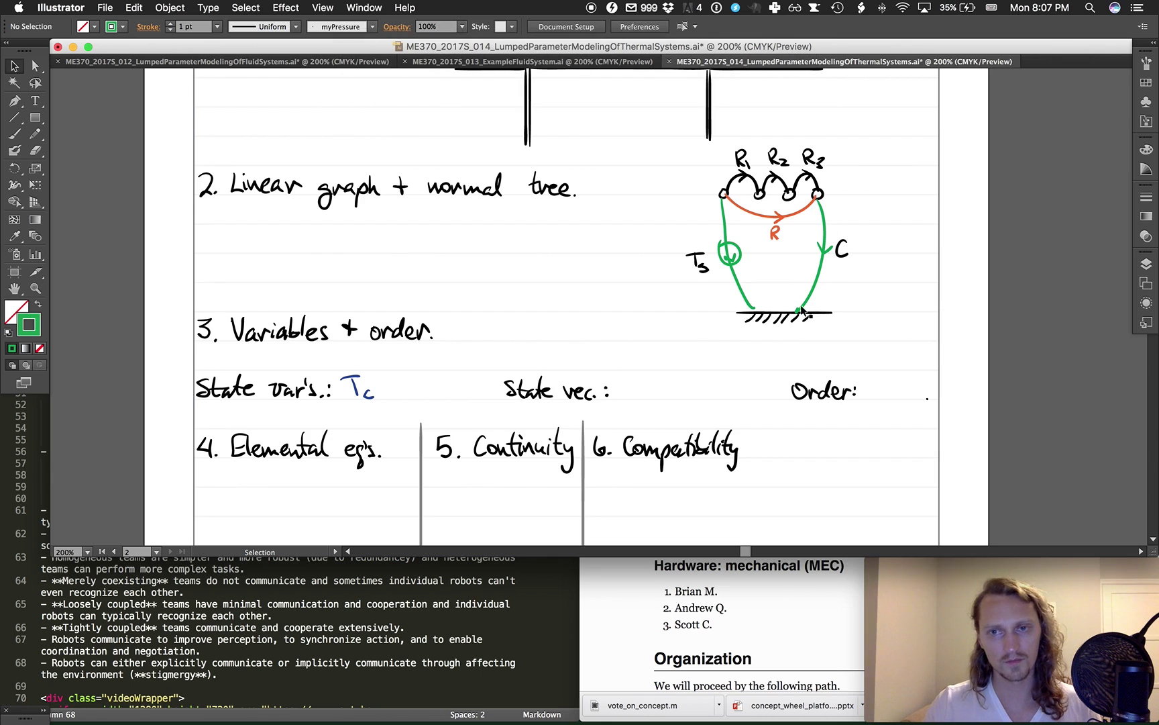
Handwrite x̄ = [Tc] after State vec. and n=1 after Order in blue
key("b")
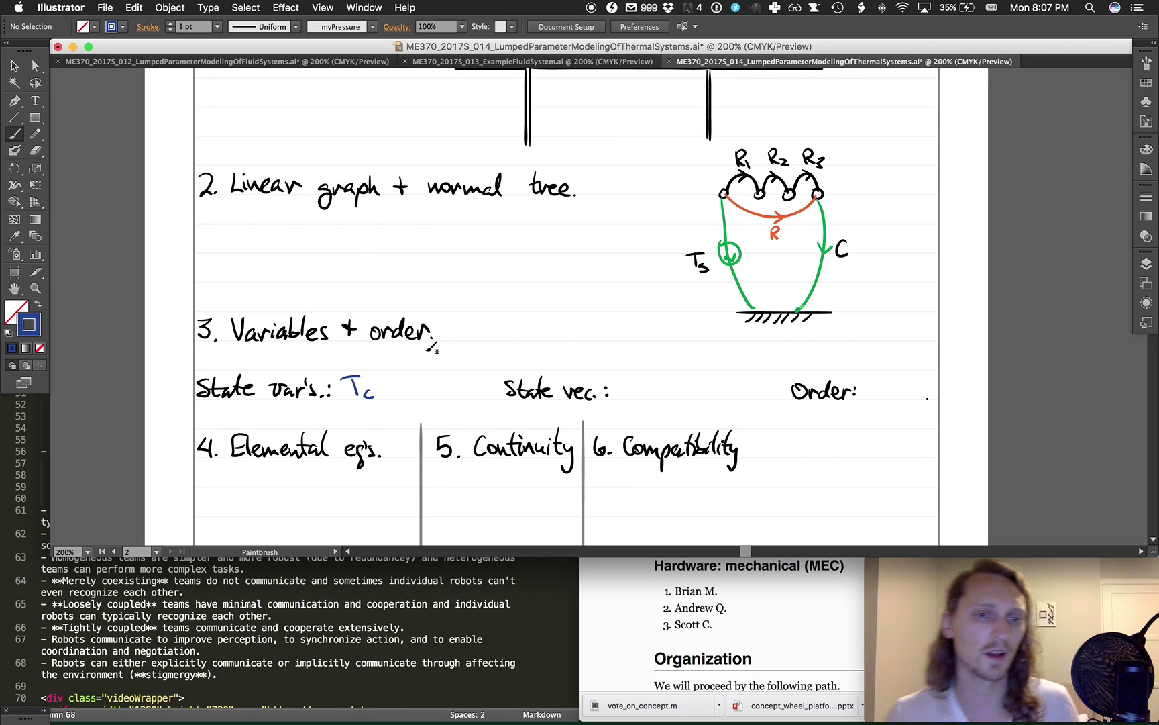
mouse_move(650, 381)
left_mouse_down()
mouse_move(638, 397)
mouse_move(652, 377)
mouse_move(690, 404)
mouse_move(711, 380)
left_mouse_up()
mouse_move(701, 381)
left_mouse_down()
mouse_move(699, 399)
mouse_move(720, 402)
left_mouse_up()
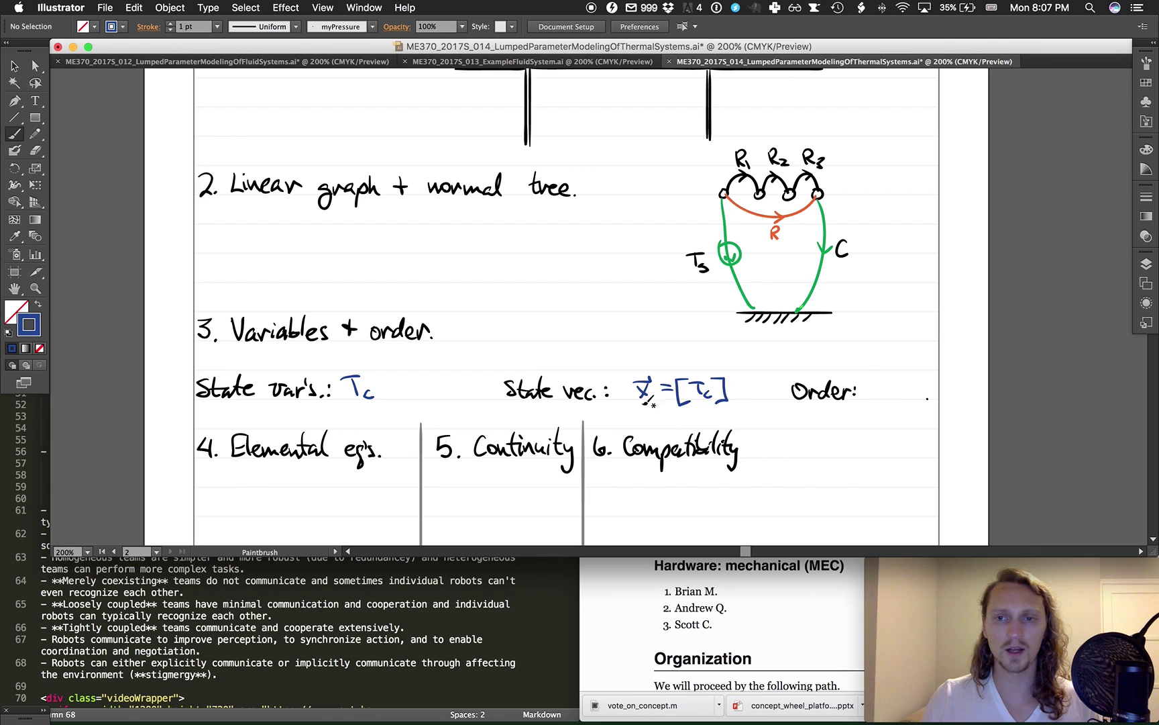
left_click_drag(868, 398, 884, 398)
left_click_drag(886, 387, 905, 398)
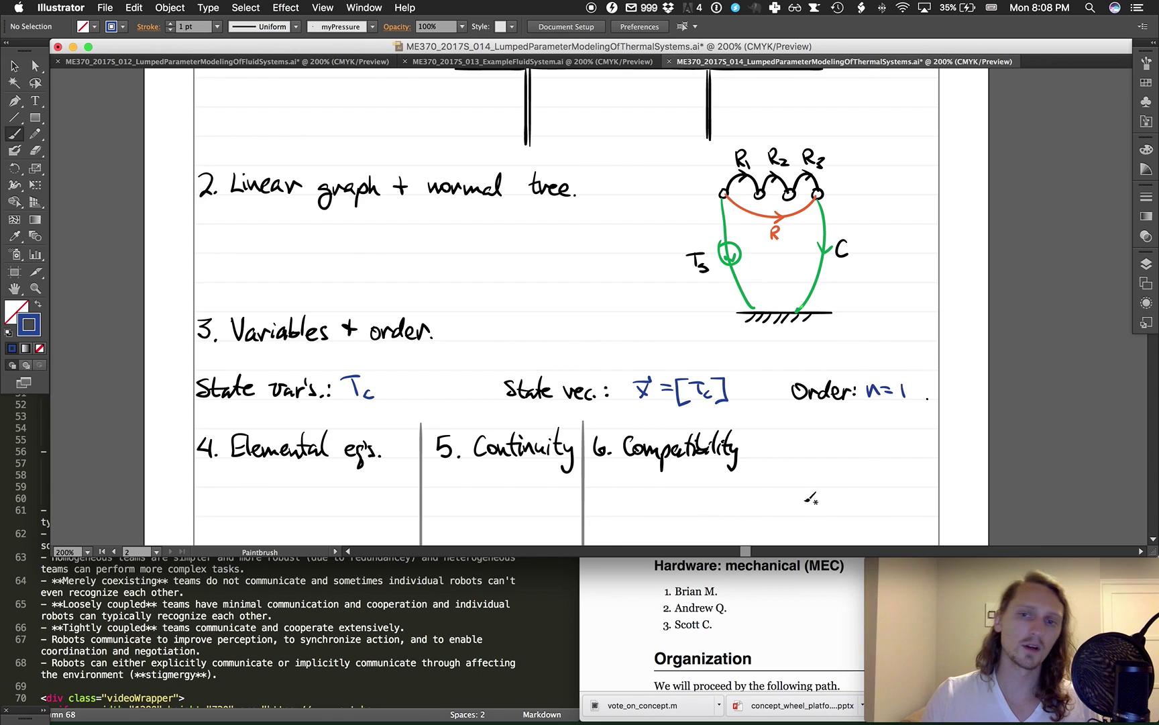
scroll(675, 443, "down", 3)
scroll(675, 443, "down", 1)
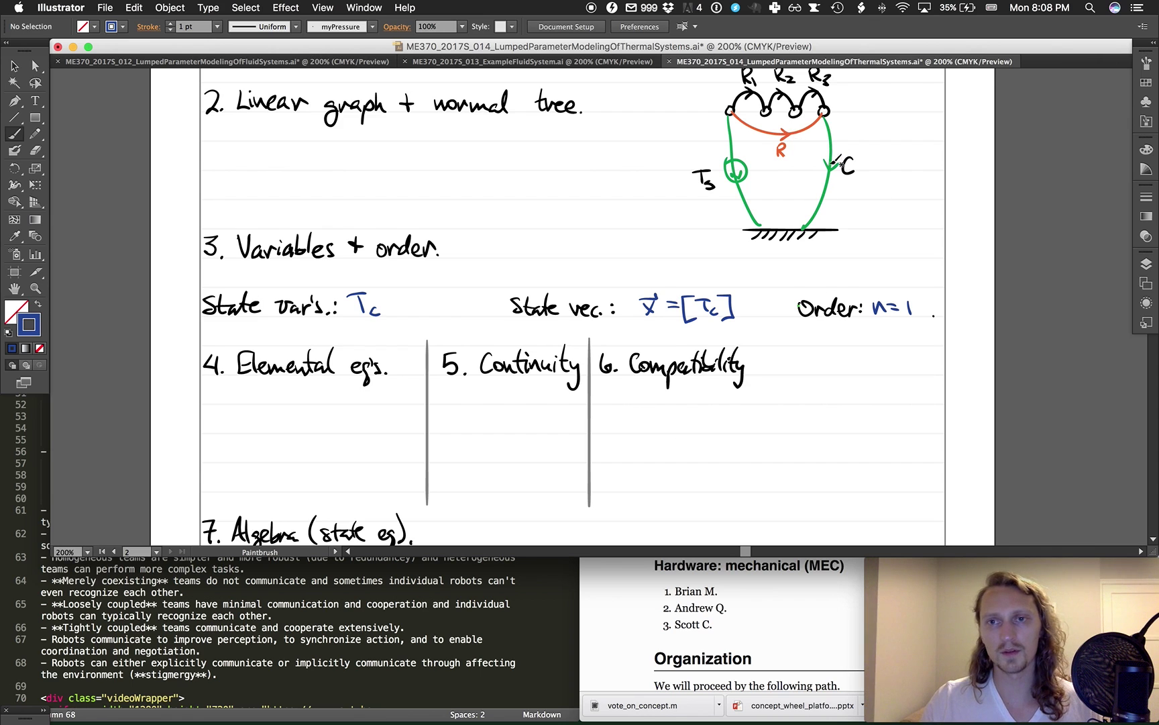
Write the C and R labels under Elemental eq's with a grey divider beside them
left_click_drag(232, 414, 232, 427)
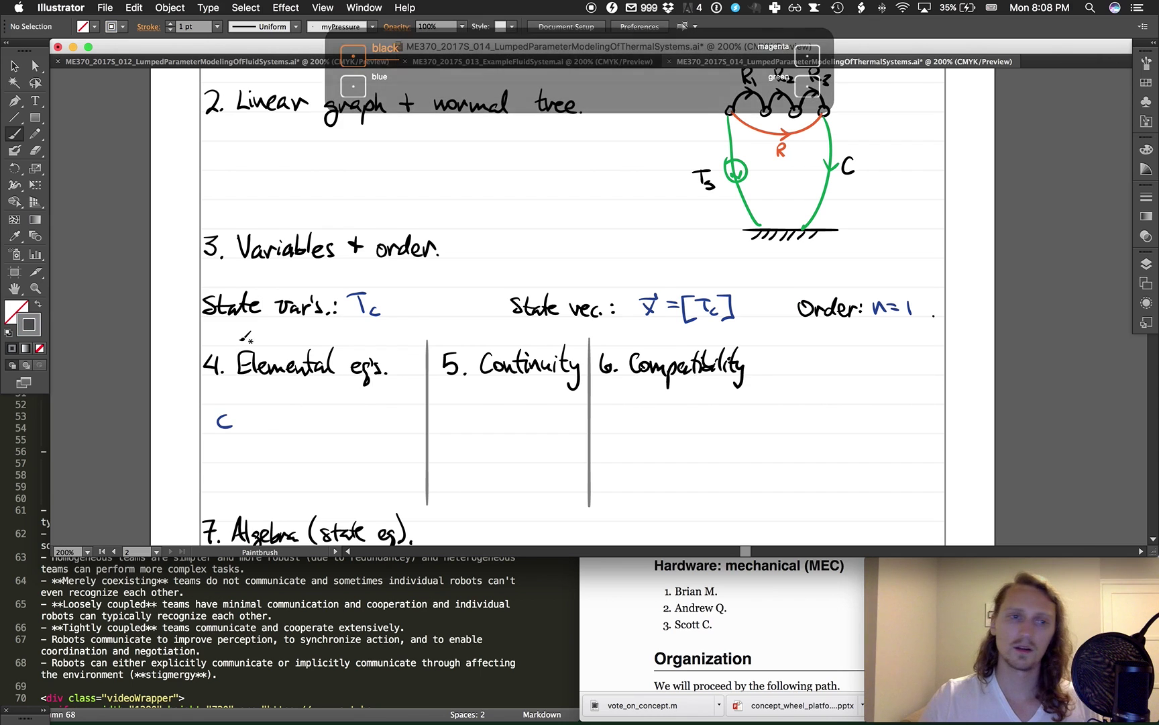
left_click_drag(248, 398, 248, 500)
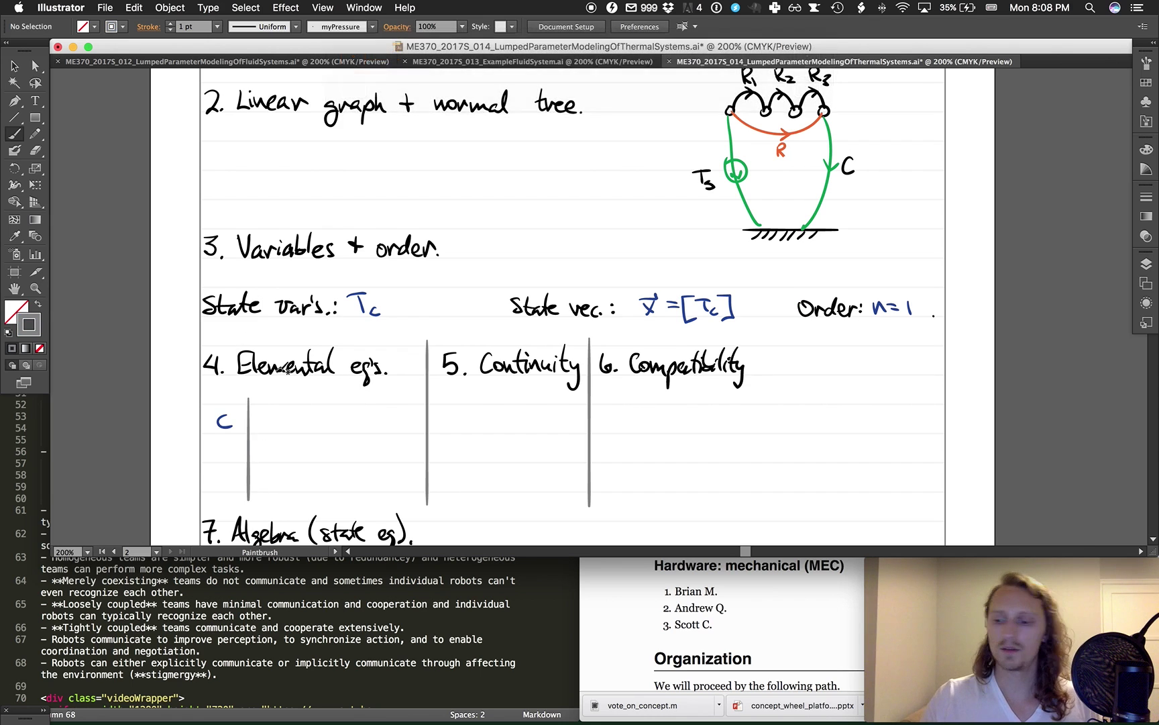
key("F2")
mouse_move(221, 440)
left_mouse_down()
mouse_move(222, 459)
mouse_move(239, 459)
left_mouse_up()
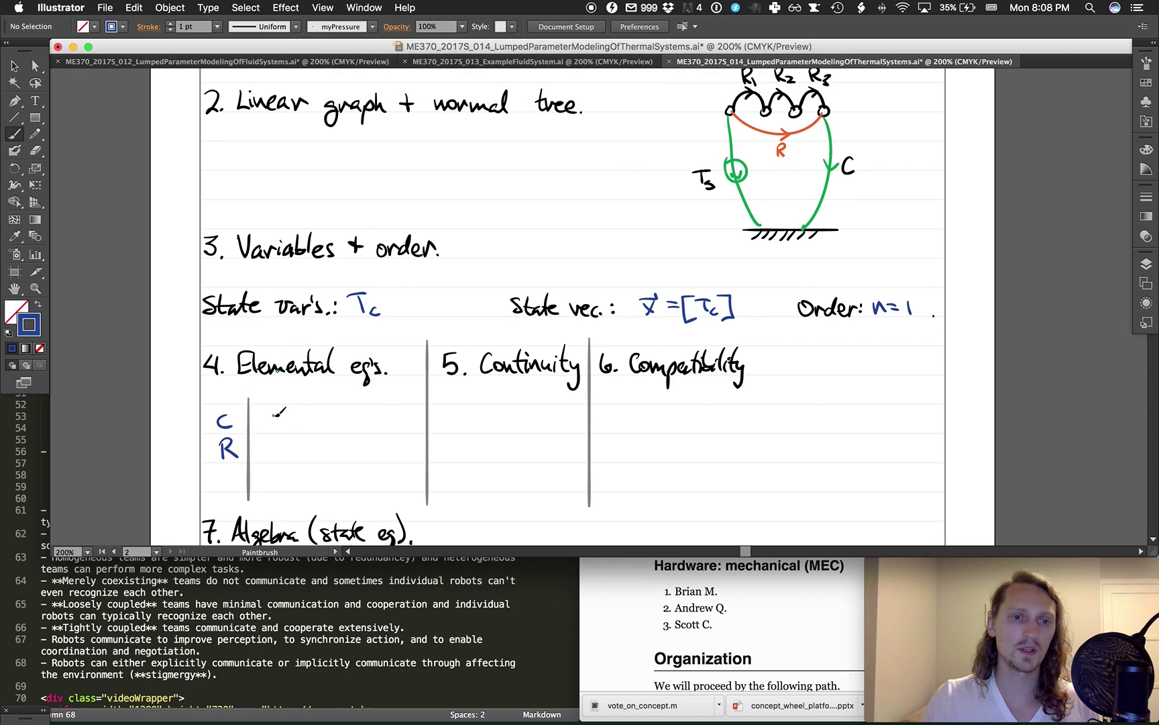
Write Ṫc = (1/C)qc beside C and TR = R qR beside R in blue
left_click_drag(267, 411, 288, 409)
mouse_move(276, 410)
left_mouse_down()
mouse_move(277, 428)
mouse_move(276, 406)
mouse_move(311, 416)
left_mouse_up()
mouse_move(296, 422)
left_mouse_down()
mouse_move(325, 410)
mouse_move(320, 431)
mouse_move(367, 427)
left_mouse_up()
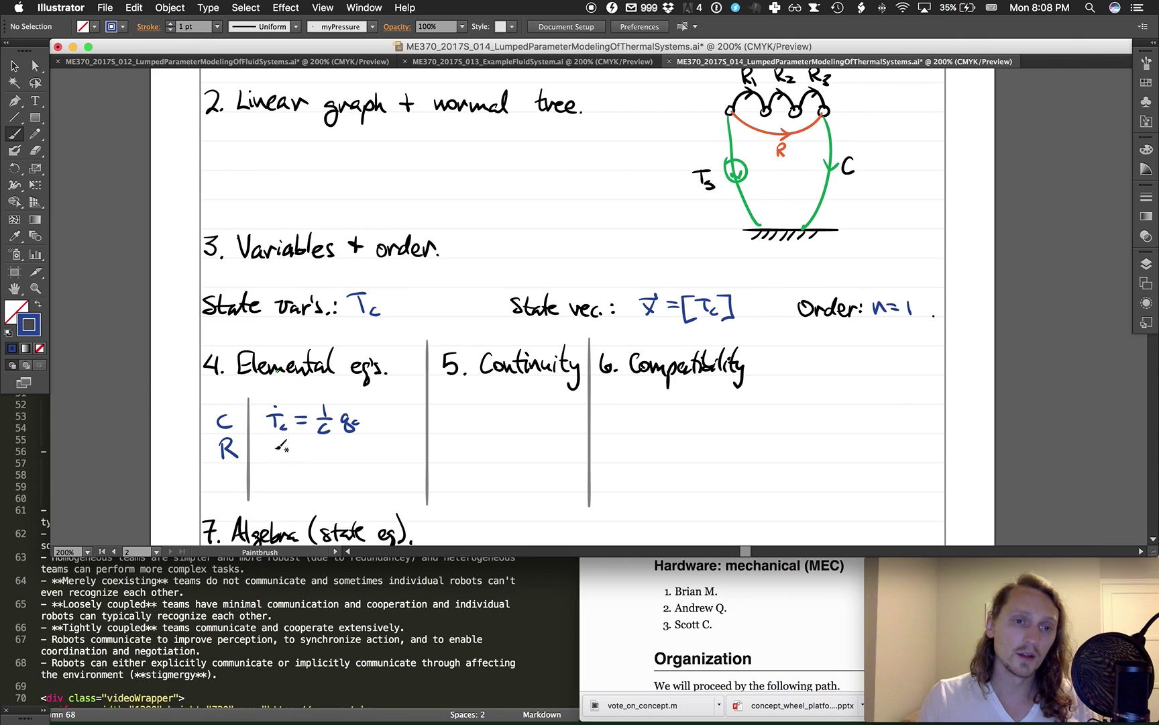
left_click_drag(275, 448, 275, 463)
mouse_move(268, 449)
left_mouse_down()
mouse_move(293, 463)
mouse_move(308, 449)
left_mouse_up()
mouse_move(293, 457)
left_mouse_down()
mouse_move(320, 463)
mouse_move(321, 453)
mouse_move(364, 470)
left_mouse_up()
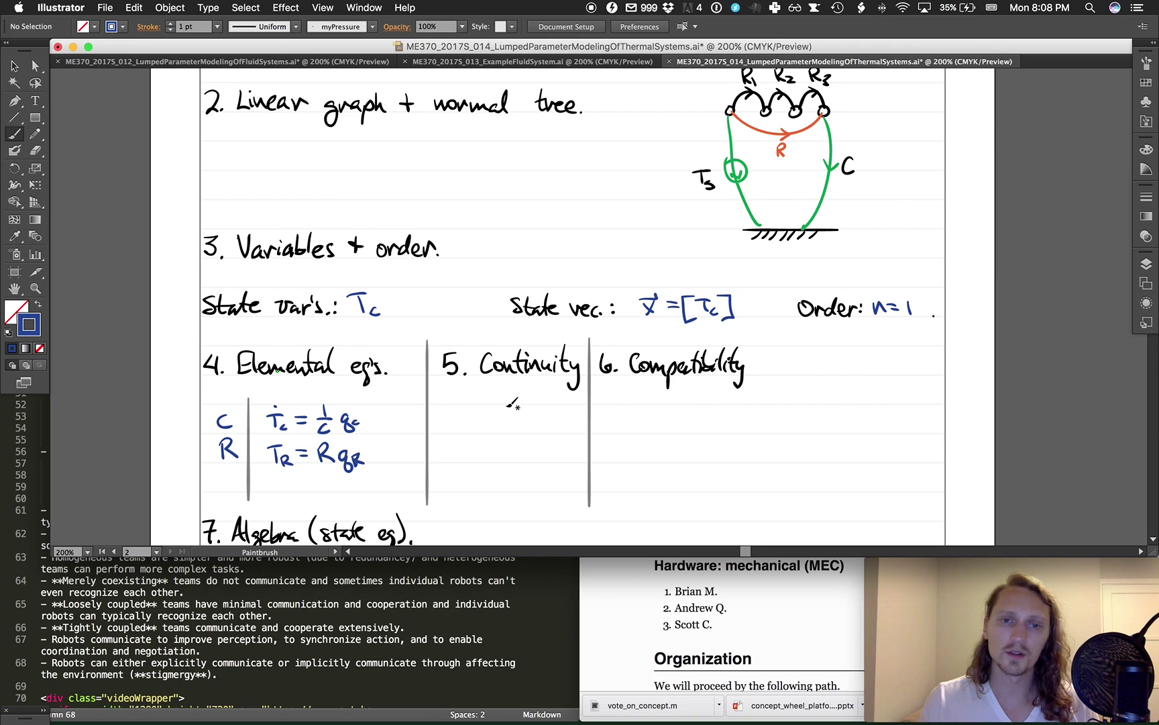
Circle the rightmost node of the linear graph in purple
scroll(512, 402, "up", 1)
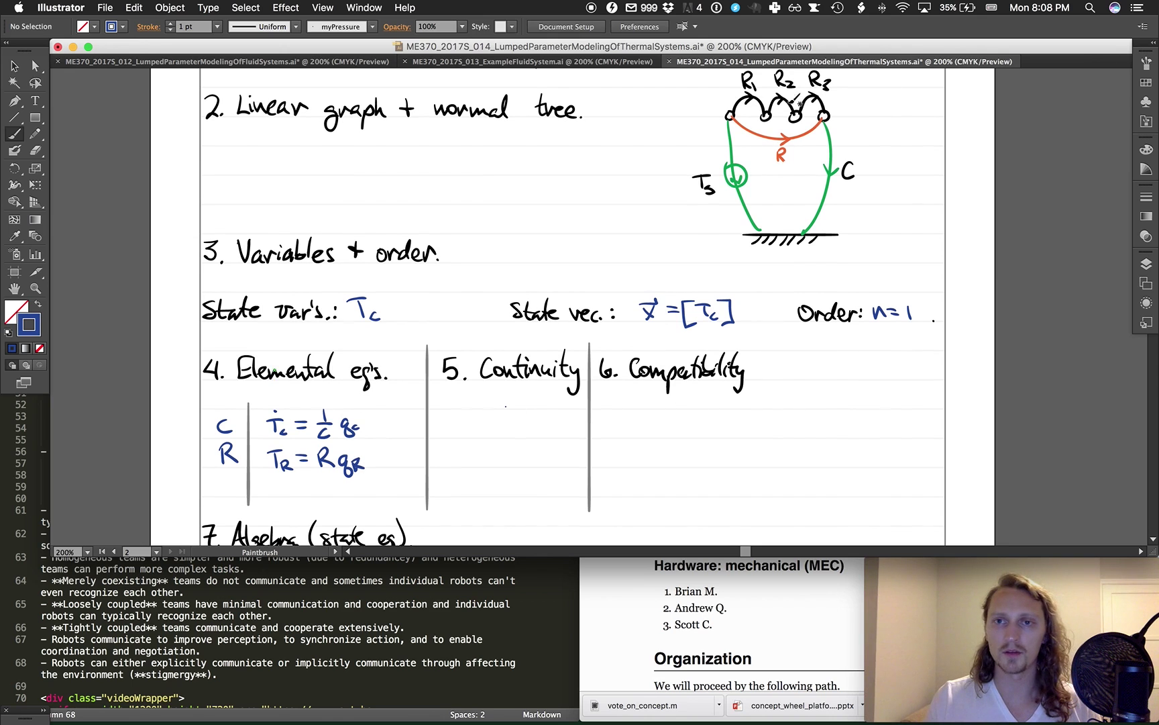
key("m")
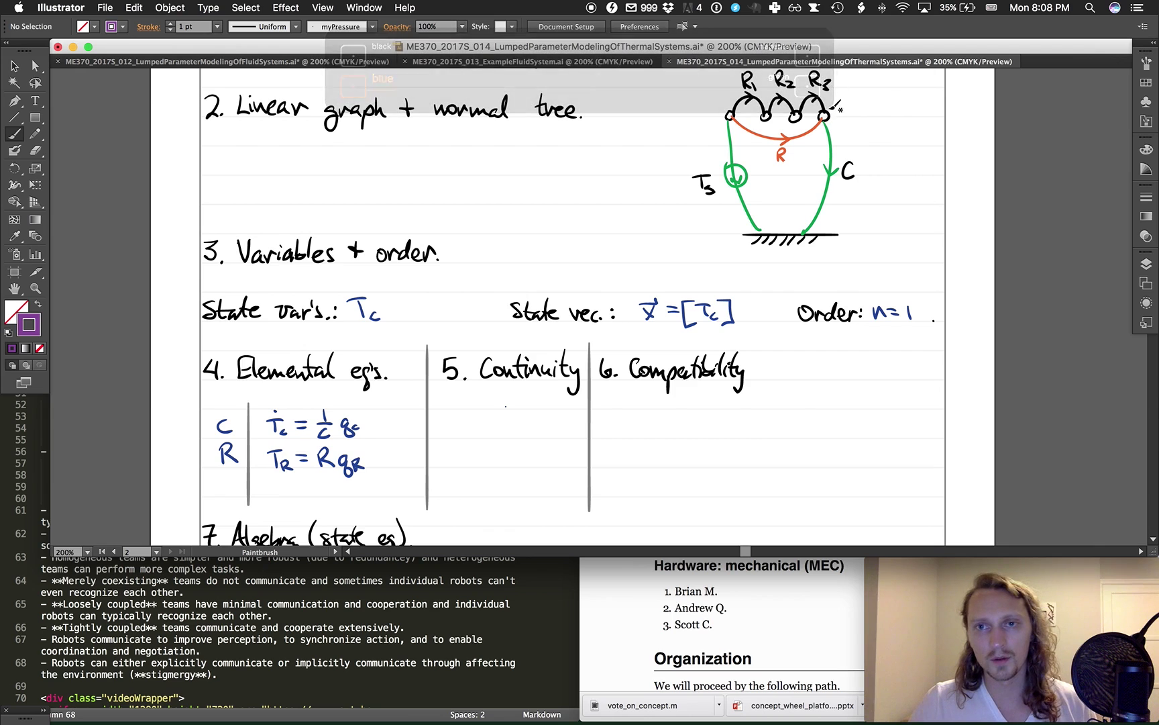
left_click_drag(830, 105, 833, 129)
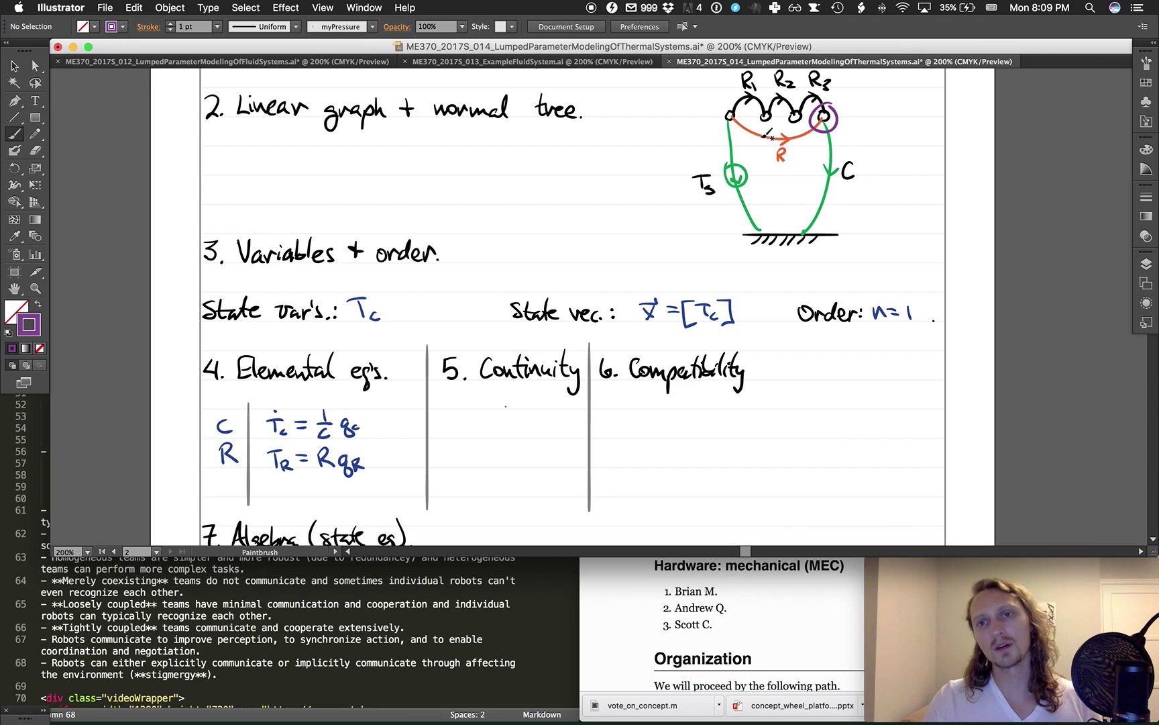
Handwrite continuity q_c = q_R and compatibility T_R = T_s − T_c in blue
key("b")
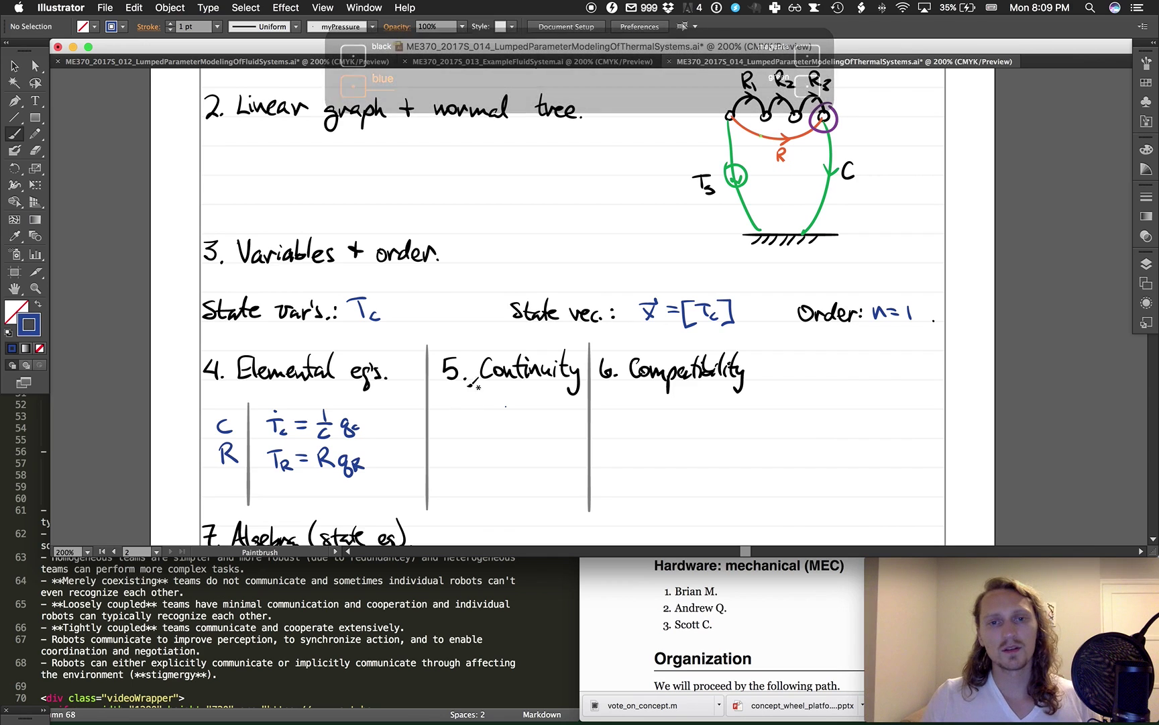
left_click_drag(468, 425, 460, 453)
left_click_drag(475, 429, 472, 437)
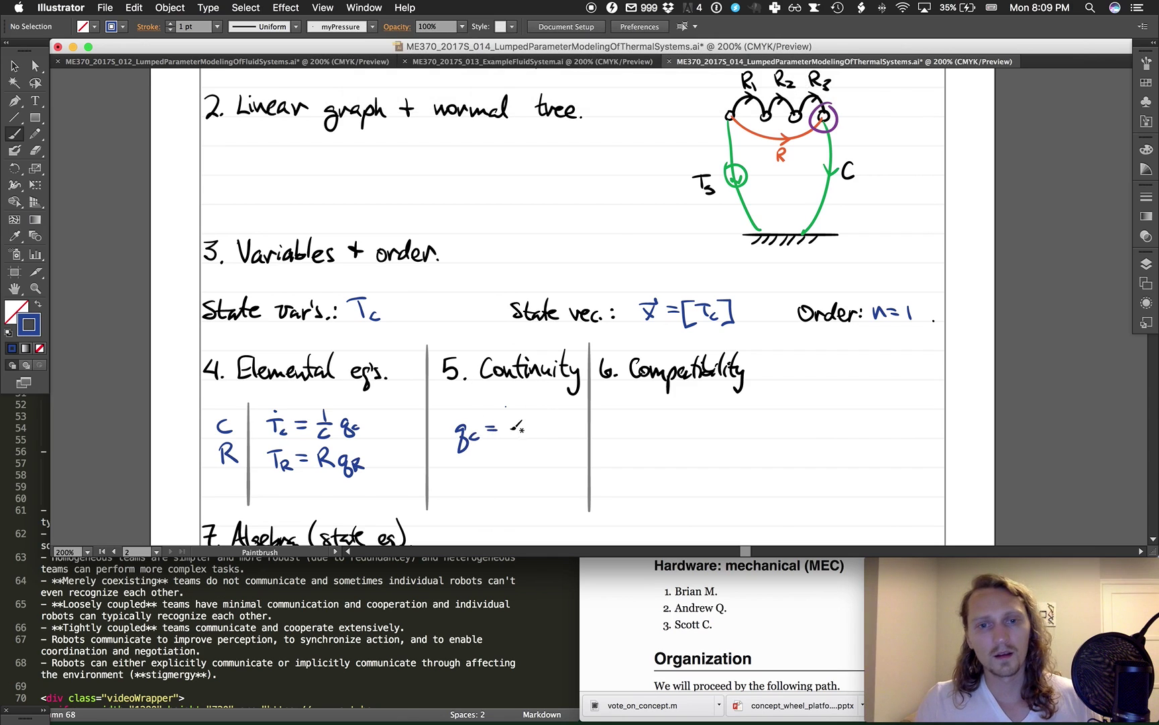
left_click_drag(519, 426, 515, 448)
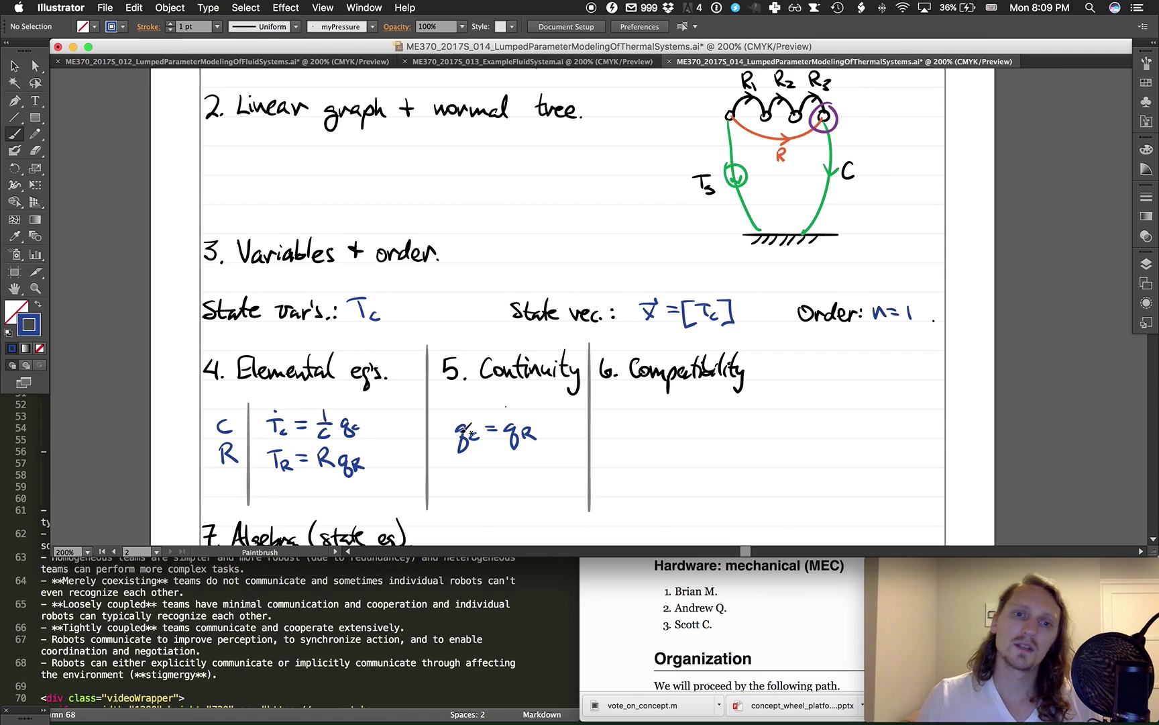
mouse_move(638, 422)
left_mouse_down()
mouse_move(618, 429)
mouse_move(634, 418)
mouse_move(646, 438)
mouse_move(666, 421)
mouse_move(660, 432)
mouse_move(685, 438)
mouse_move(702, 418)
mouse_move(695, 439)
left_mouse_up()
mouse_move(706, 431)
left_mouse_down()
mouse_move(726, 424)
mouse_move(733, 436)
mouse_move(740, 412)
mouse_move(746, 436)
left_mouse_up()
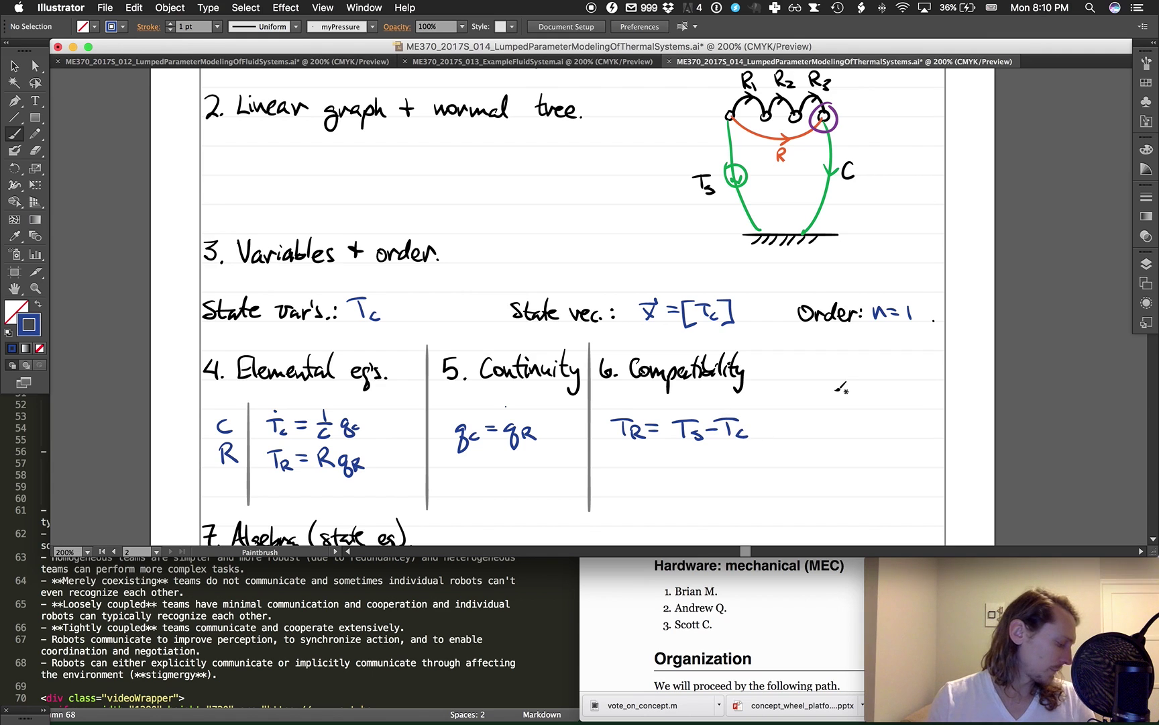
Under Algebra, write C and R labels, a divider, and Ṫc = (1/C) q_R
scroll(841, 387, "down", 5)
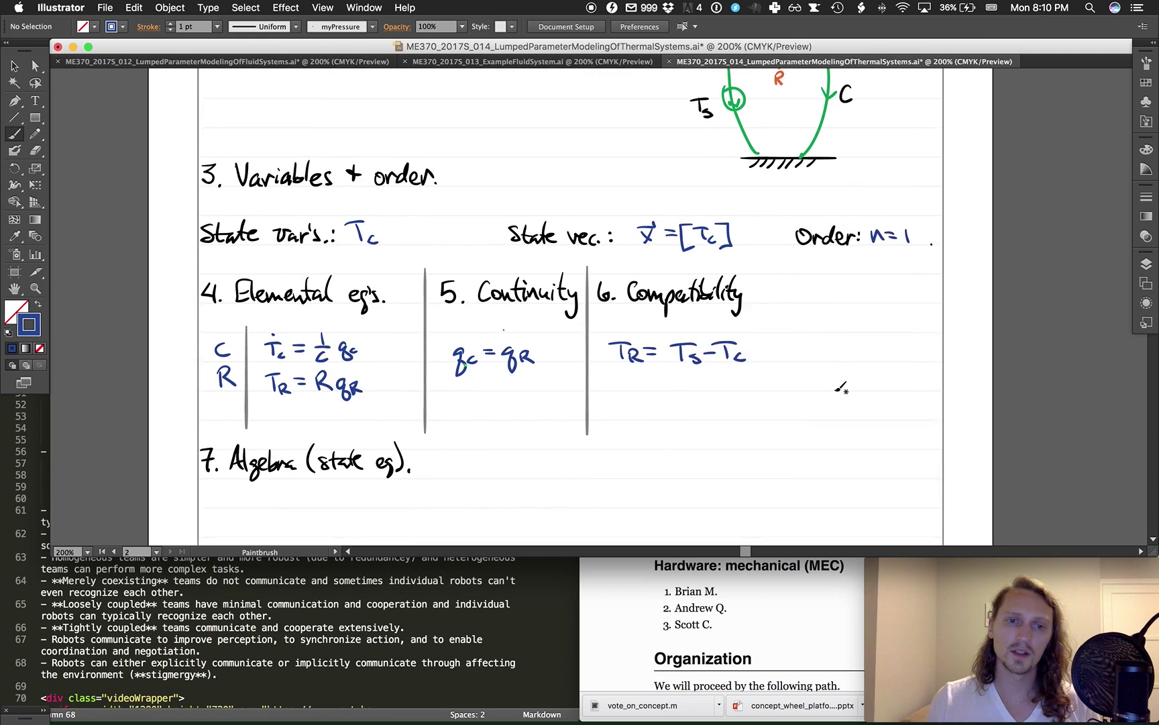
scroll(841, 388, "down", 2)
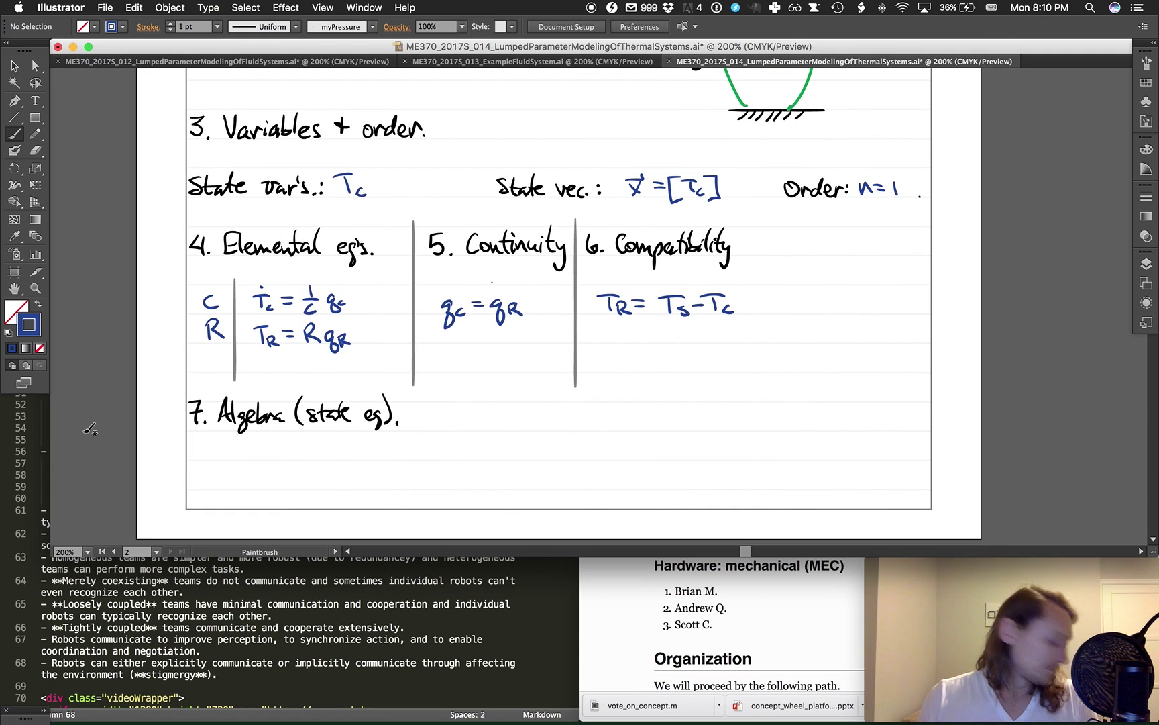
left_click_drag(213, 445, 220, 488)
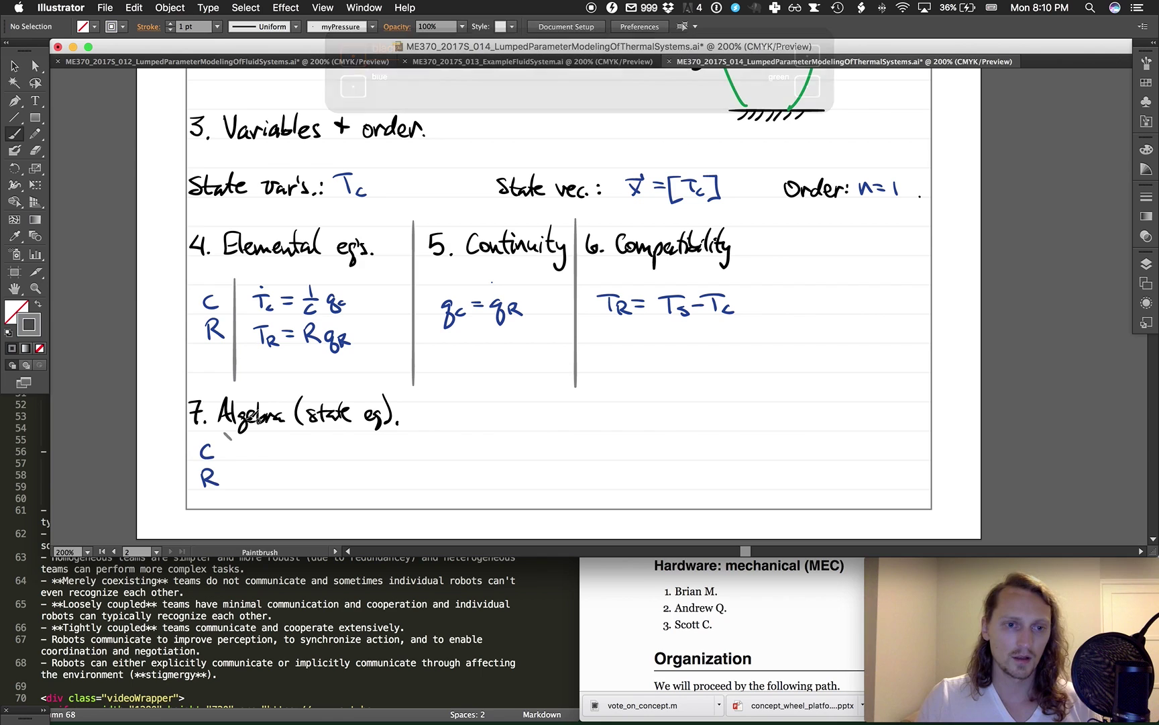
left_click_drag(231, 433, 231, 493)
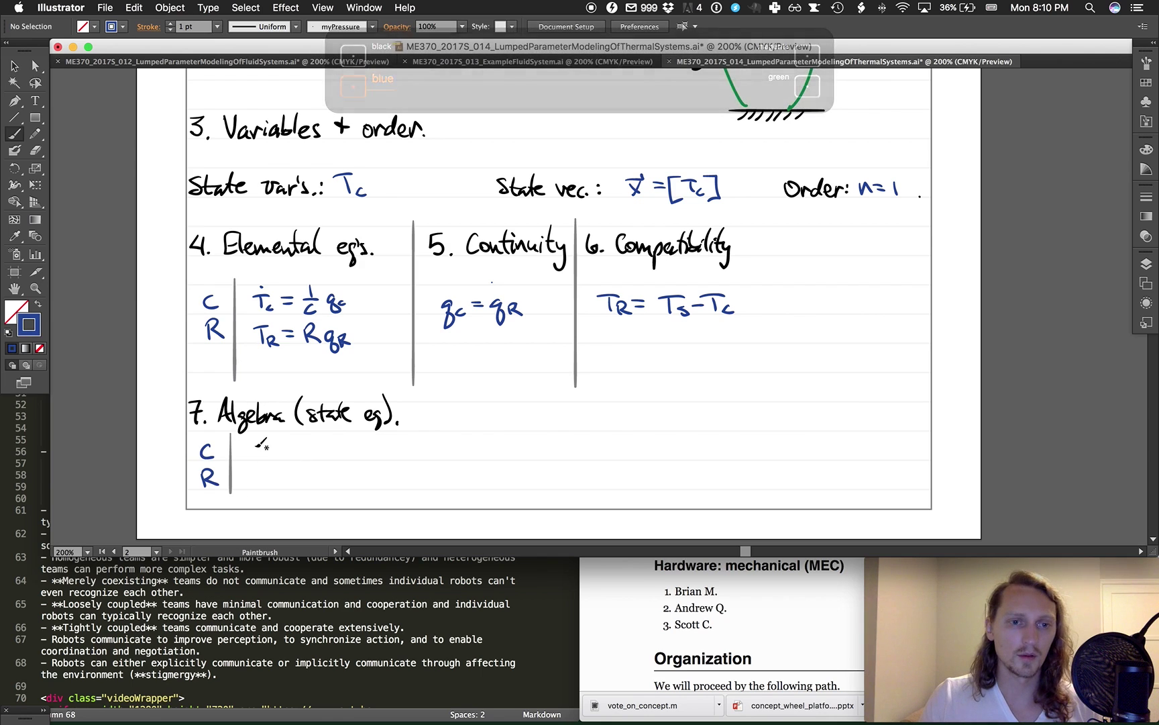
left_click_drag(246, 445, 266, 443)
mouse_move(256, 445)
left_mouse_down()
mouse_move(256, 459)
mouse_move(293, 446)
left_mouse_up()
left_click_drag(283, 452, 302, 447)
mouse_move(296, 448)
left_mouse_down()
mouse_move(312, 448)
mouse_move(311, 463)
left_mouse_up()
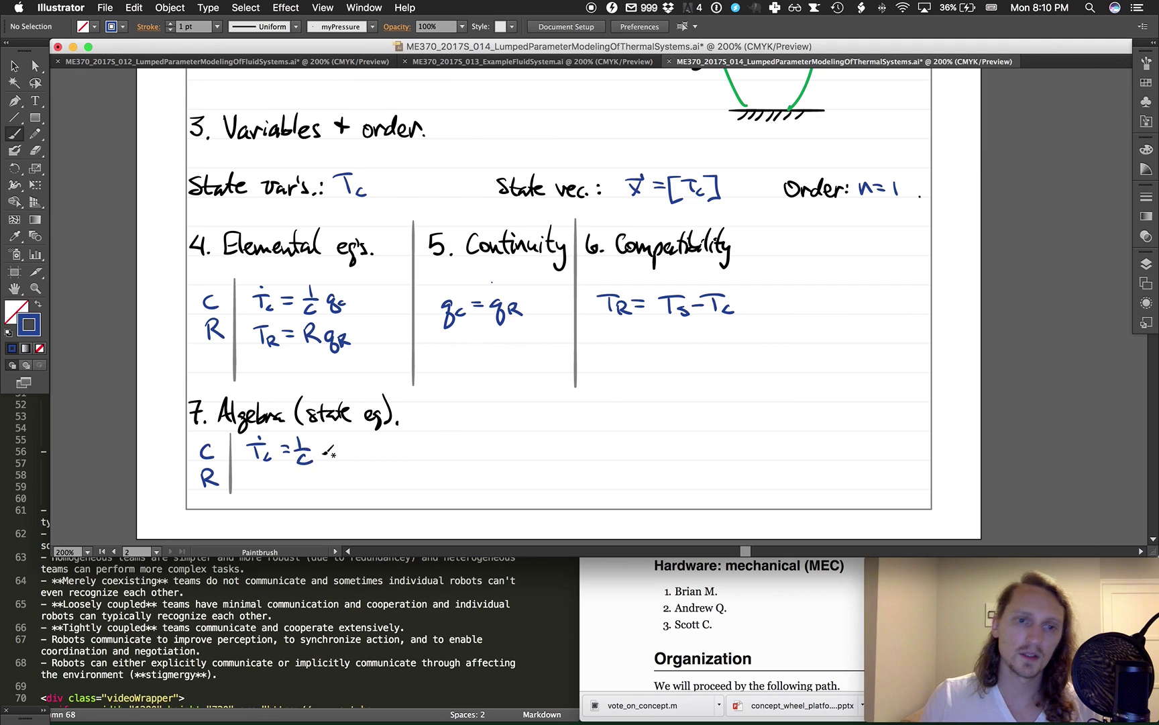
mouse_move(327, 448)
left_mouse_down()
mouse_move(323, 469)
mouse_move(346, 463)
left_mouse_up()
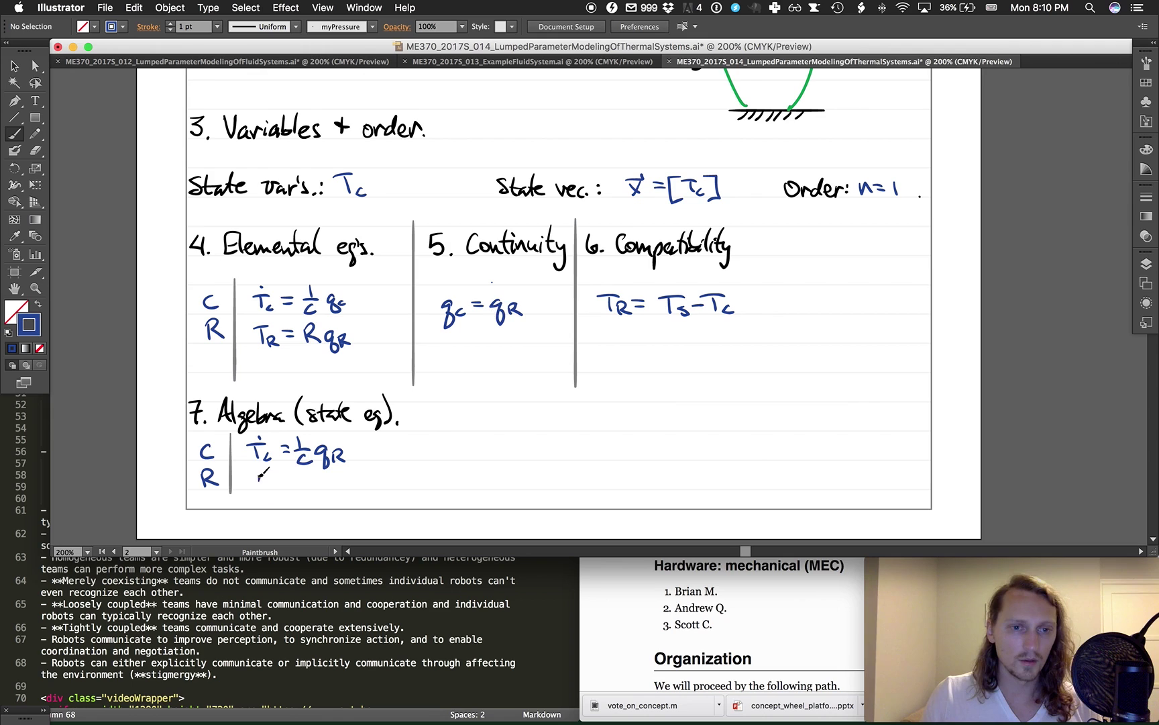
Write q_R = (1/R)(T_s − T_c) in the R row and bracket both equations in black
mouse_move(263, 478)
left_mouse_down()
mouse_move(261, 499)
mouse_move(289, 481)
left_mouse_up()
left_click_drag(279, 489, 290, 487)
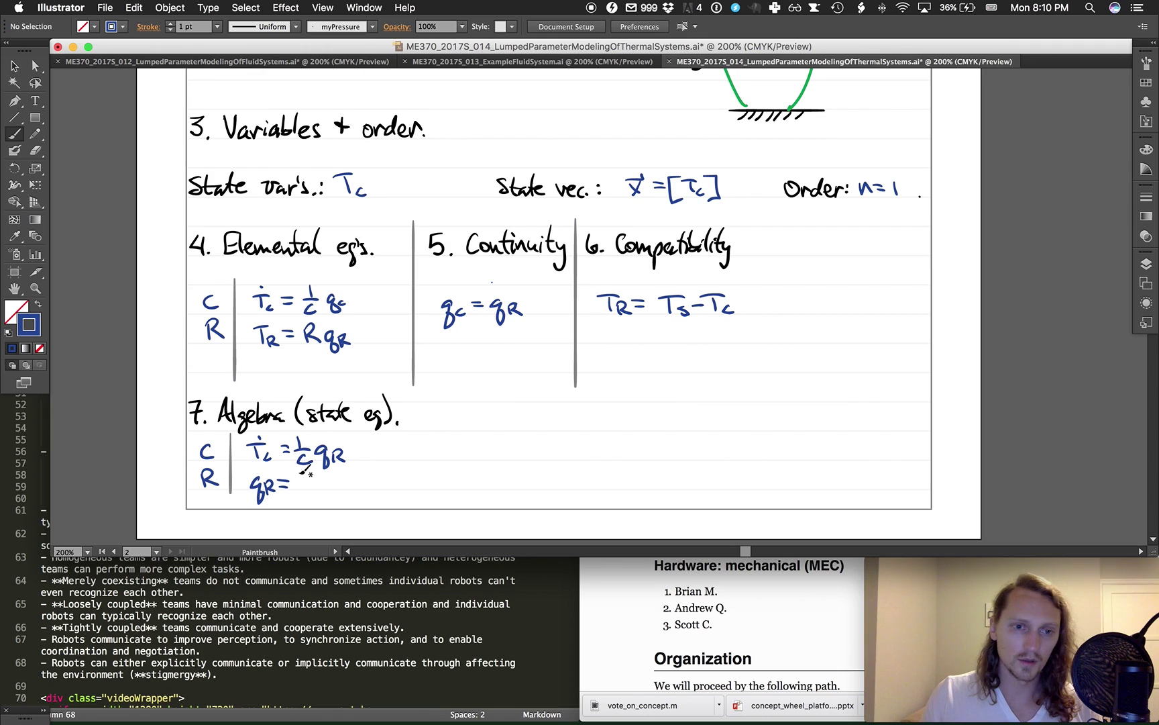
left_click_drag(301, 483, 314, 497)
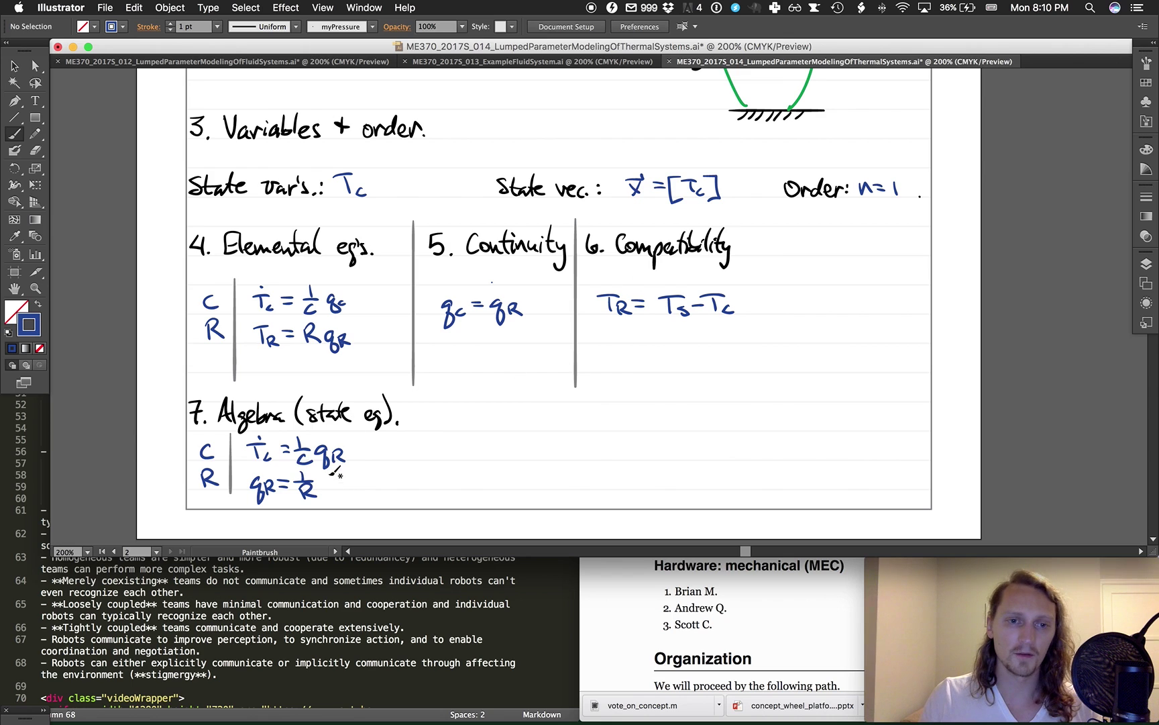
left_click_drag(330, 468, 327, 495)
left_click_drag(334, 474, 352, 494)
left_click_drag(361, 482, 391, 495)
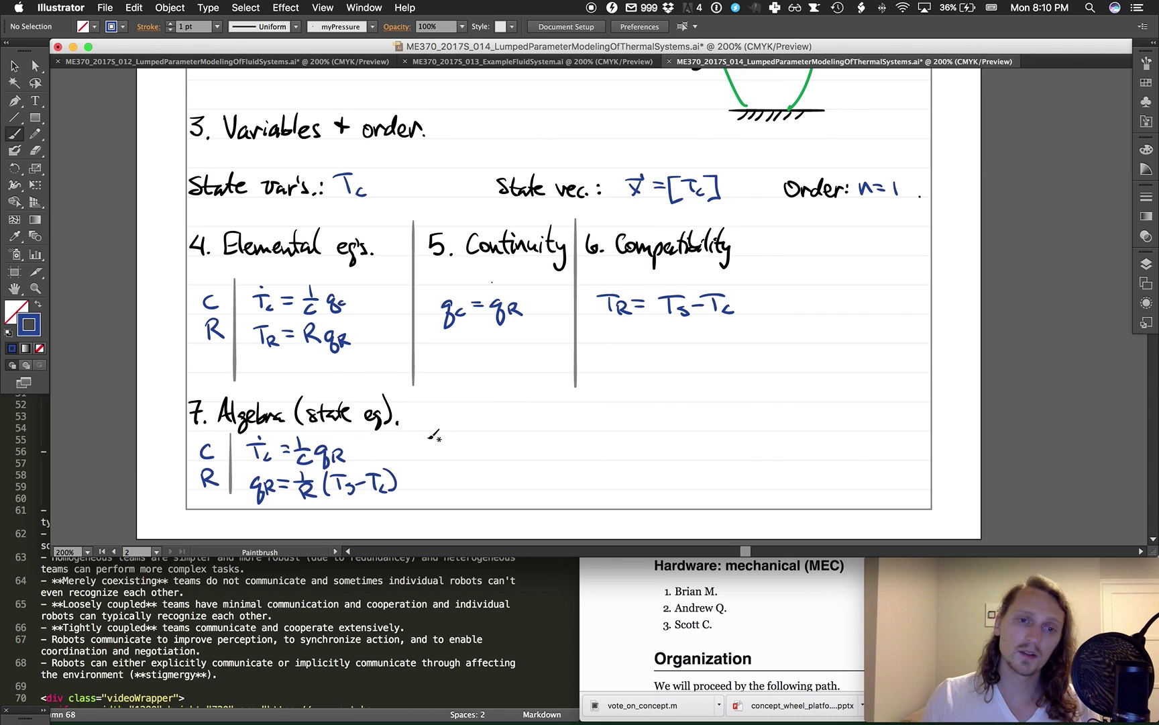
mouse_move(403, 436)
left_mouse_down()
mouse_move(414, 488)
mouse_move(472, 458)
mouse_move(462, 471)
left_mouse_up()
key("2")
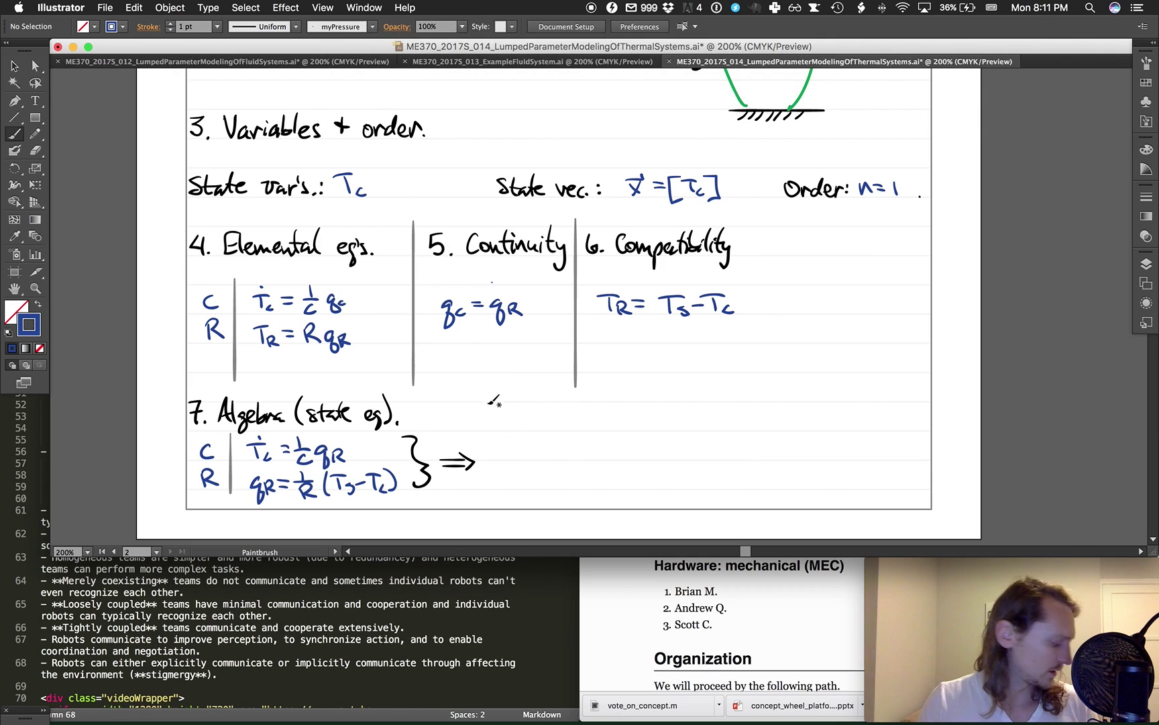
Handwrite Ṫc = 1/RC (Ts − Tc) in blue to the right of the arrow
mouse_move(500, 446)
left_mouse_down()
mouse_move(496, 461)
mouse_move(510, 441)
mouse_move(504, 461)
mouse_move(497, 432)
mouse_move(525, 449)
left_mouse_up()
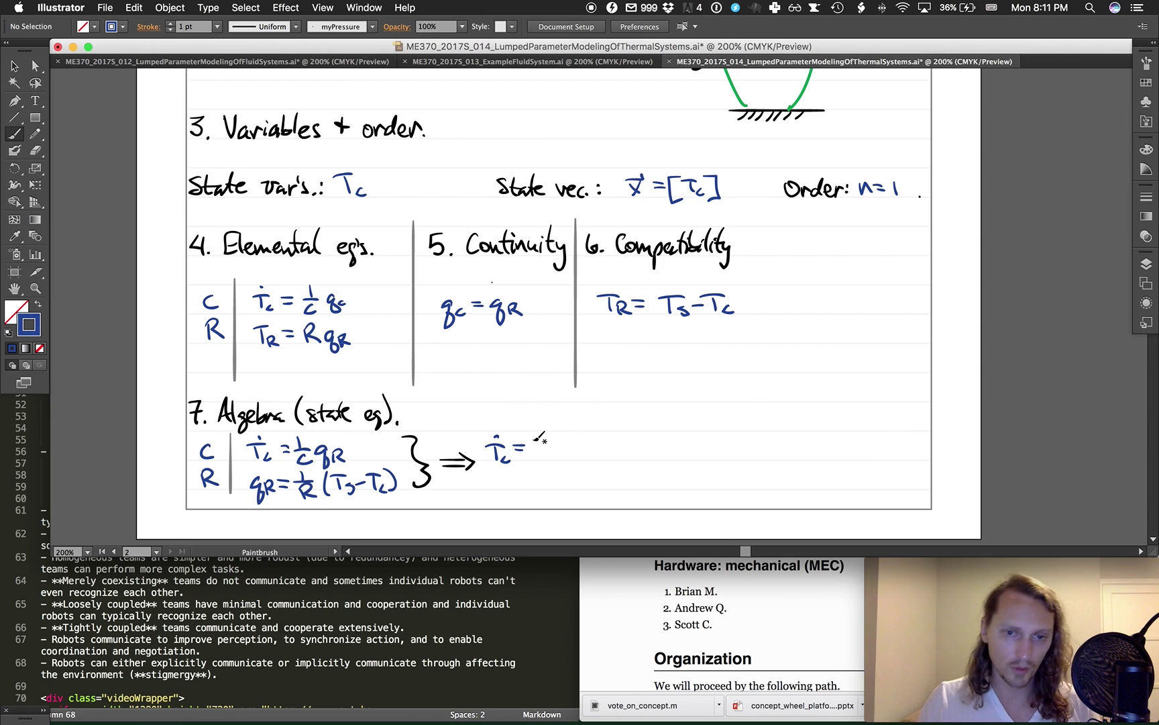
left_click_drag(550, 441, 556, 443)
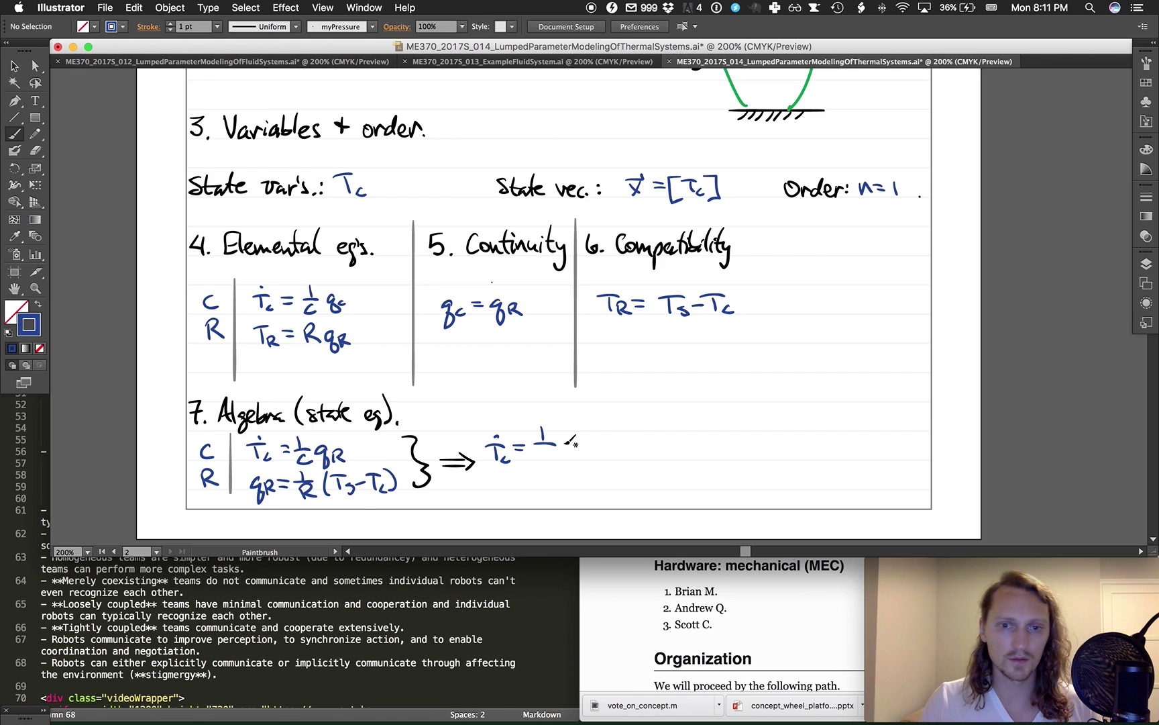
mouse_move(538, 446)
left_mouse_down()
mouse_move(561, 459)
mouse_move(580, 444)
mouse_move(579, 427)
mouse_move(598, 447)
mouse_move(618, 446)
mouse_move(624, 430)
mouse_move(638, 454)
left_mouse_up()
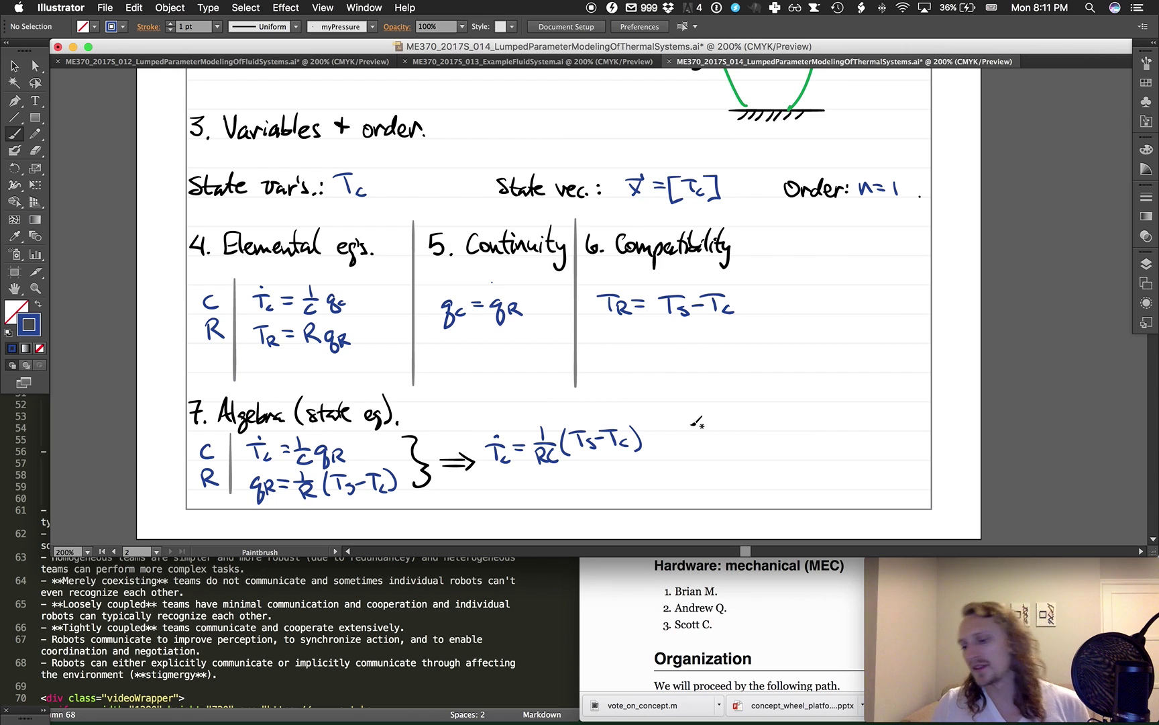
key("ctrl+alt+c")
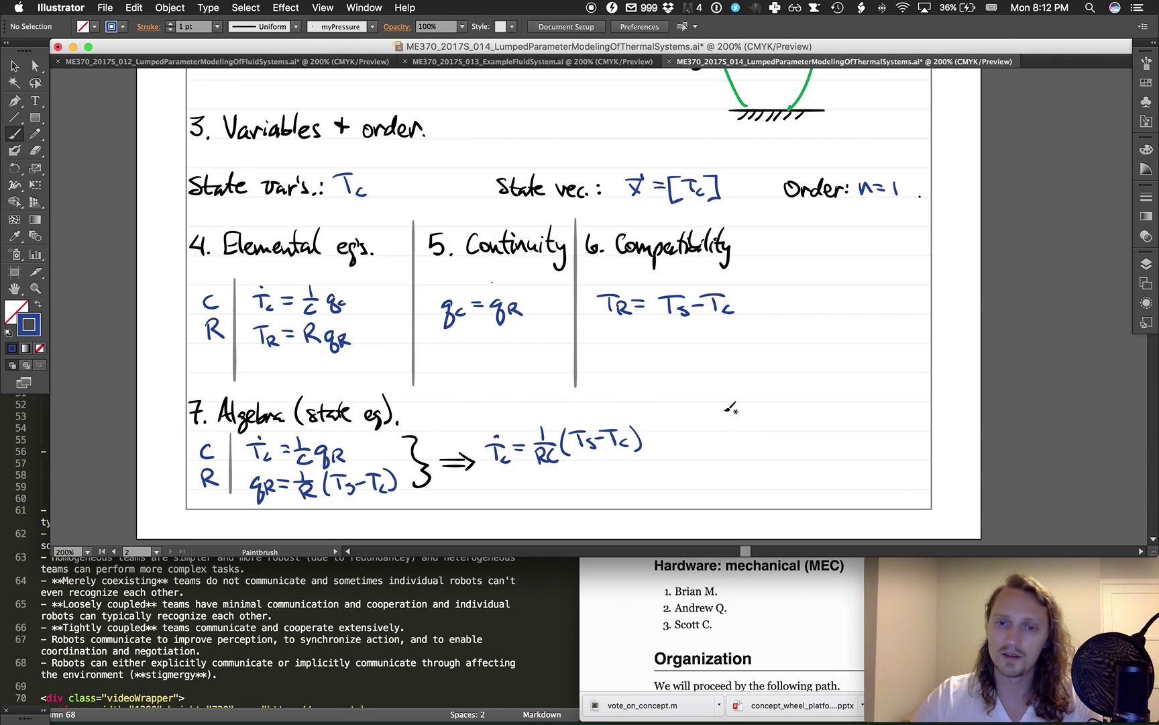
Write 'Steady state:' in black followed by Ṫc = 0 in blue
key("1")
mouse_move(702, 440)
left_mouse_down()
mouse_move(691, 456)
mouse_move(744, 440)
mouse_move(755, 448)
mouse_move(731, 451)
mouse_move(752, 448)
mouse_move(768, 468)
mouse_move(791, 455)
left_mouse_up()
mouse_move(785, 439)
left_mouse_down()
mouse_move(815, 427)
mouse_move(824, 451)
left_mouse_up()
key("2")
mouse_move(832, 439)
left_mouse_down()
mouse_move(833, 450)
mouse_move(854, 451)
mouse_move(862, 438)
mouse_move(856, 455)
left_mouse_up()
left_click_drag(858, 437, 891, 436)
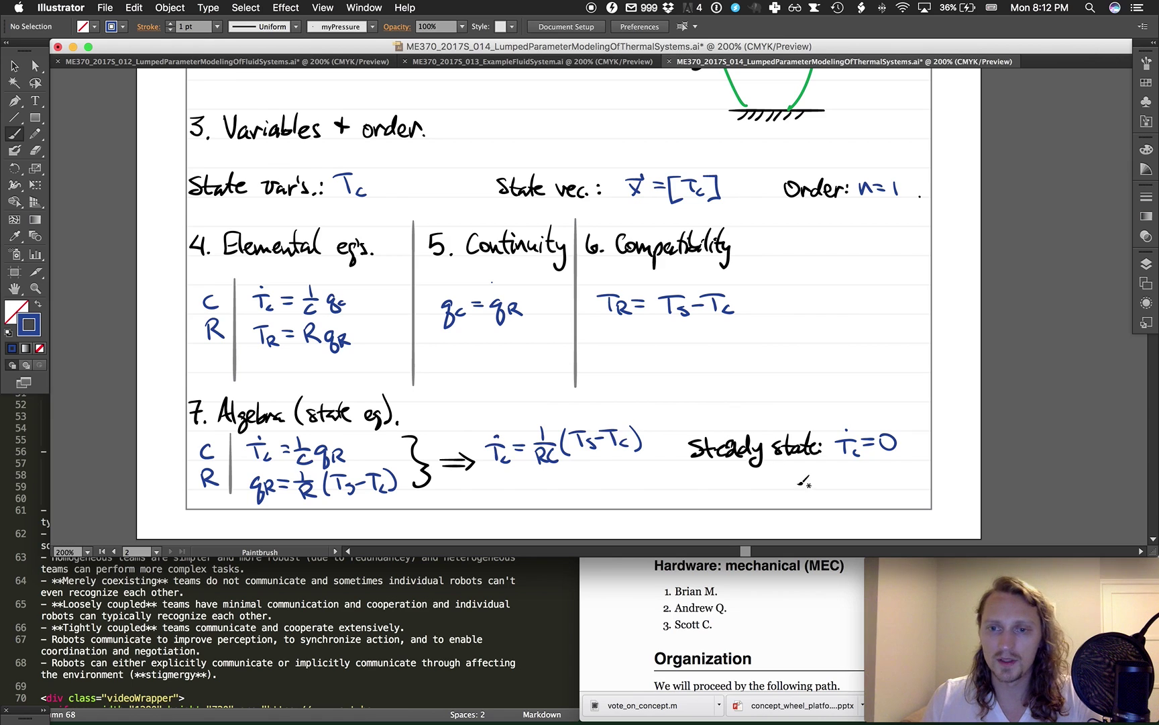
Write the result Tc = Ts in blue beneath the steady-state line
left_click_drag(785, 475, 809, 473)
left_click_drag(797, 475, 798, 489)
mouse_move(820, 481)
left_mouse_down()
mouse_move(810, 488)
mouse_move(830, 475)
left_mouse_up()
mouse_move(819, 481)
left_mouse_down()
mouse_move(847, 471)
mouse_move(840, 487)
mouse_move(856, 485)
left_mouse_up()
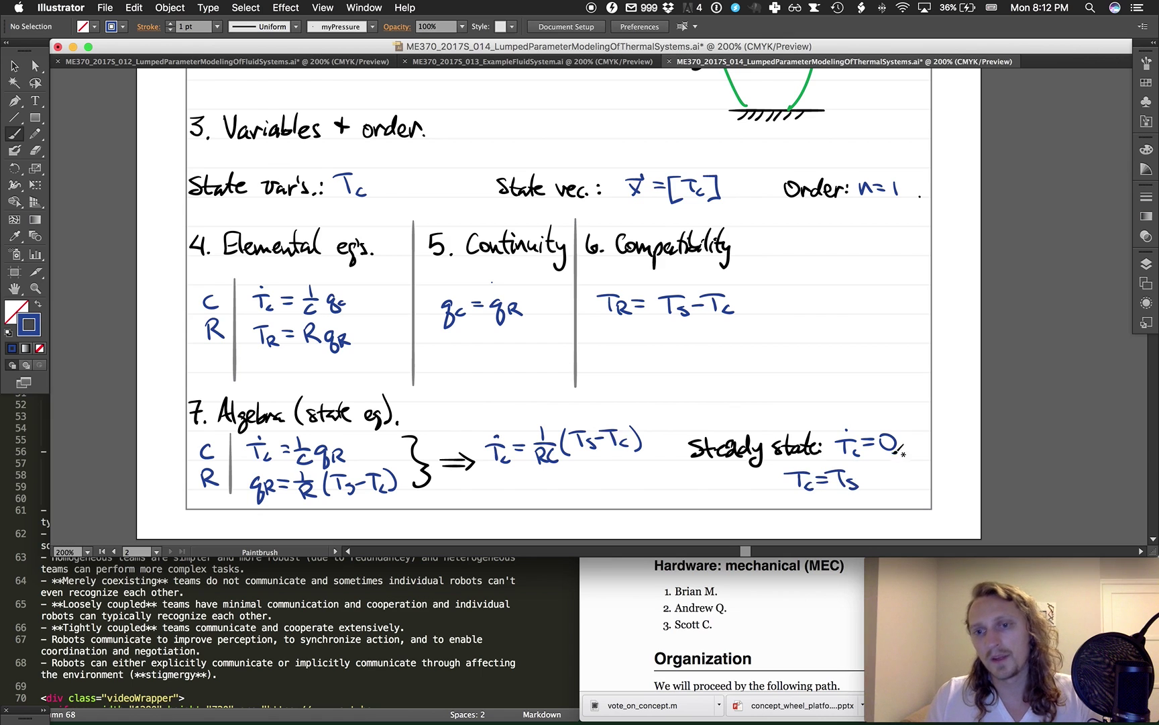
key("g")
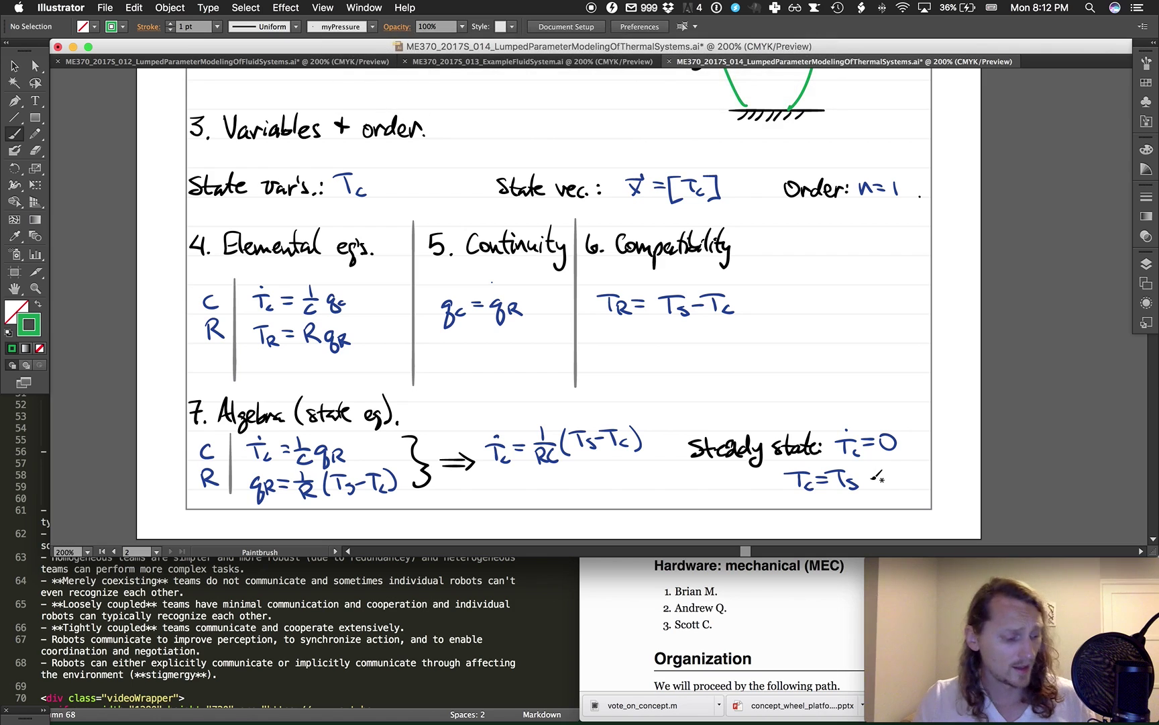
Draw a green end rule with double ticks after Tc = Ts, then review the page
mouse_move(867, 478)
left_mouse_down()
mouse_move(940, 478)
mouse_move(928, 473)
left_mouse_up()
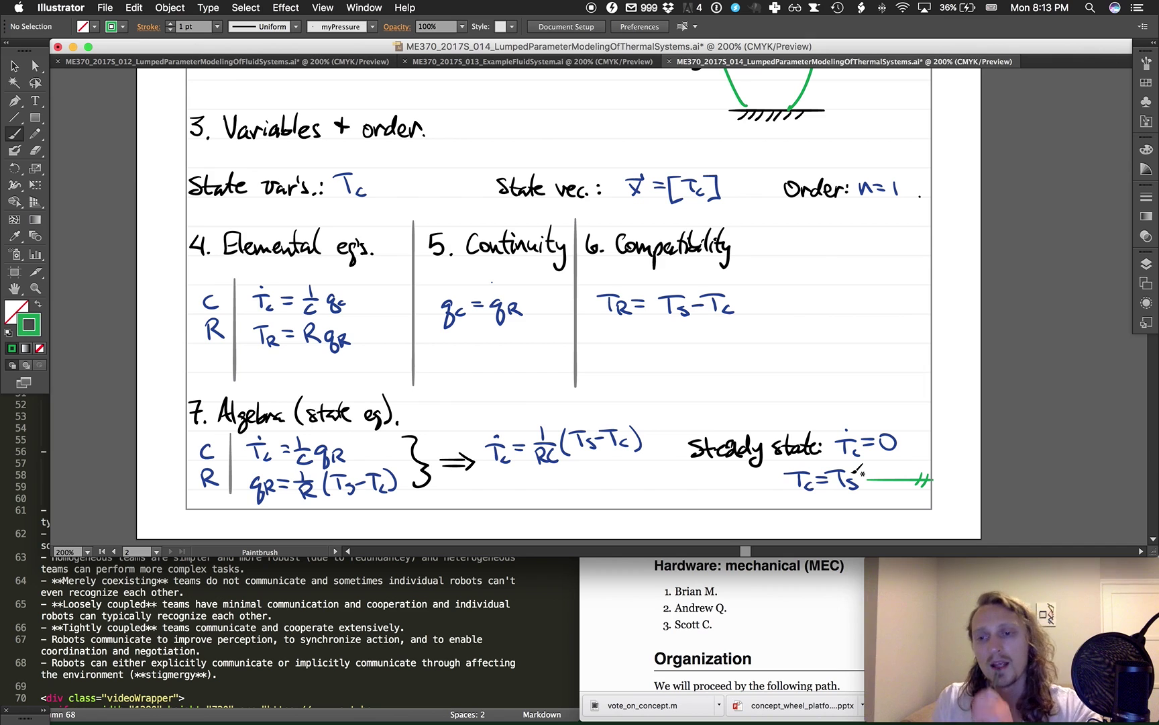
scroll(859, 471, "up", 5)
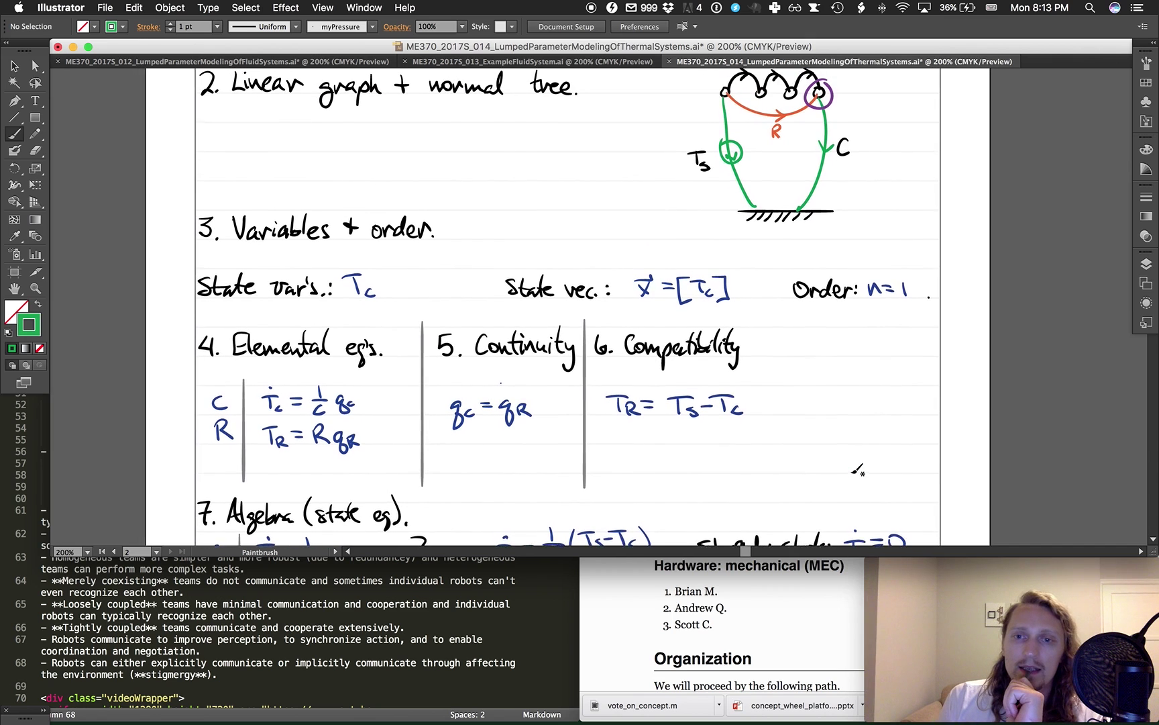
scroll(858, 471, "down", 4)
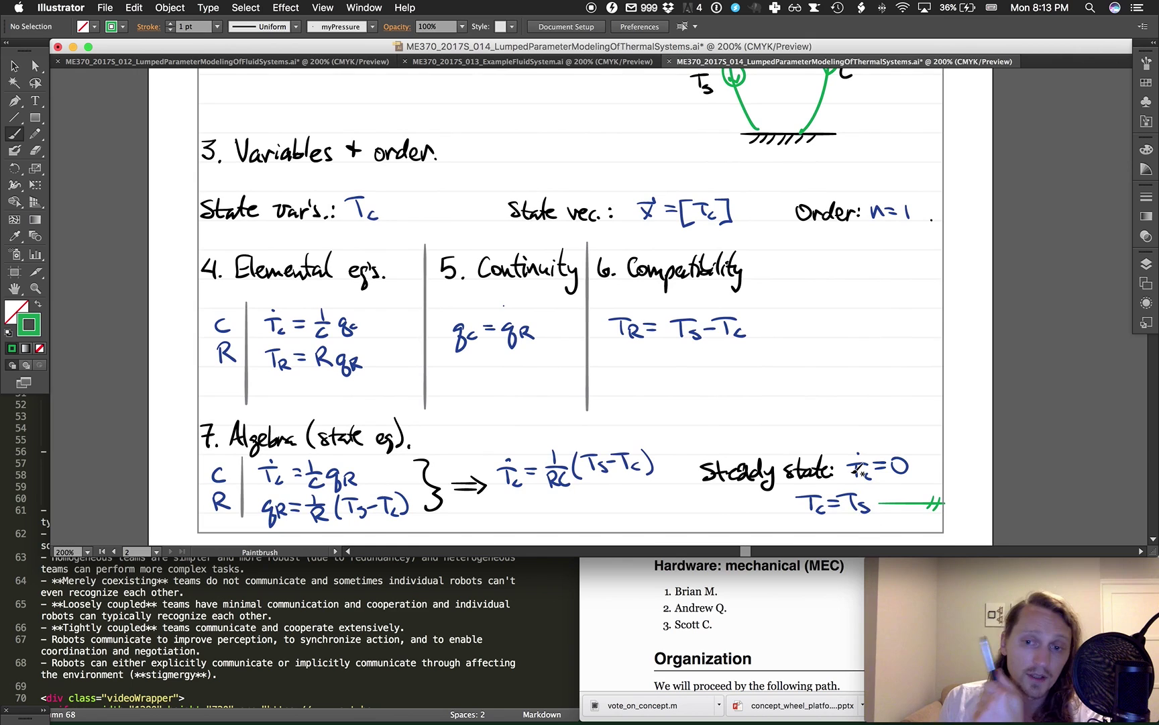